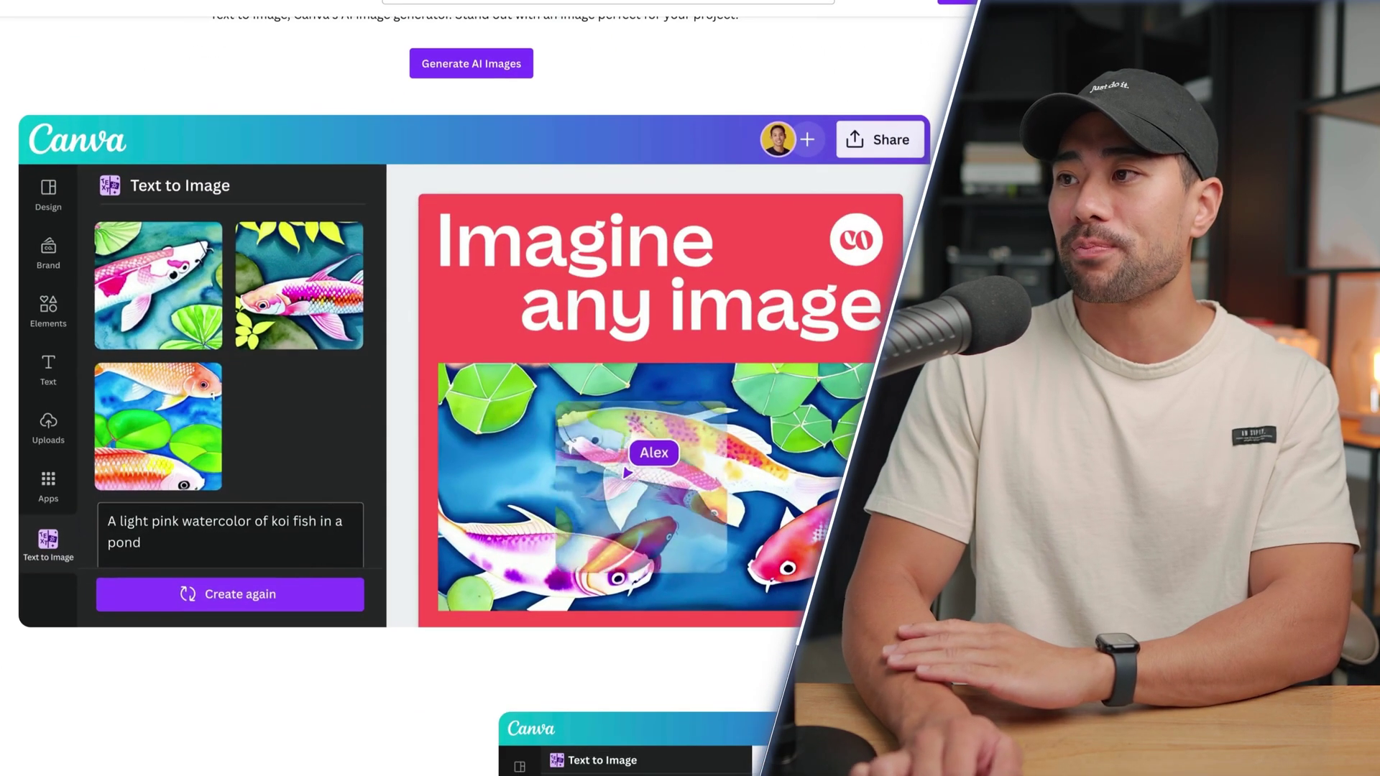
- Scroll up and down through the Text to Image product page
scroll(474, 388, down, 2)
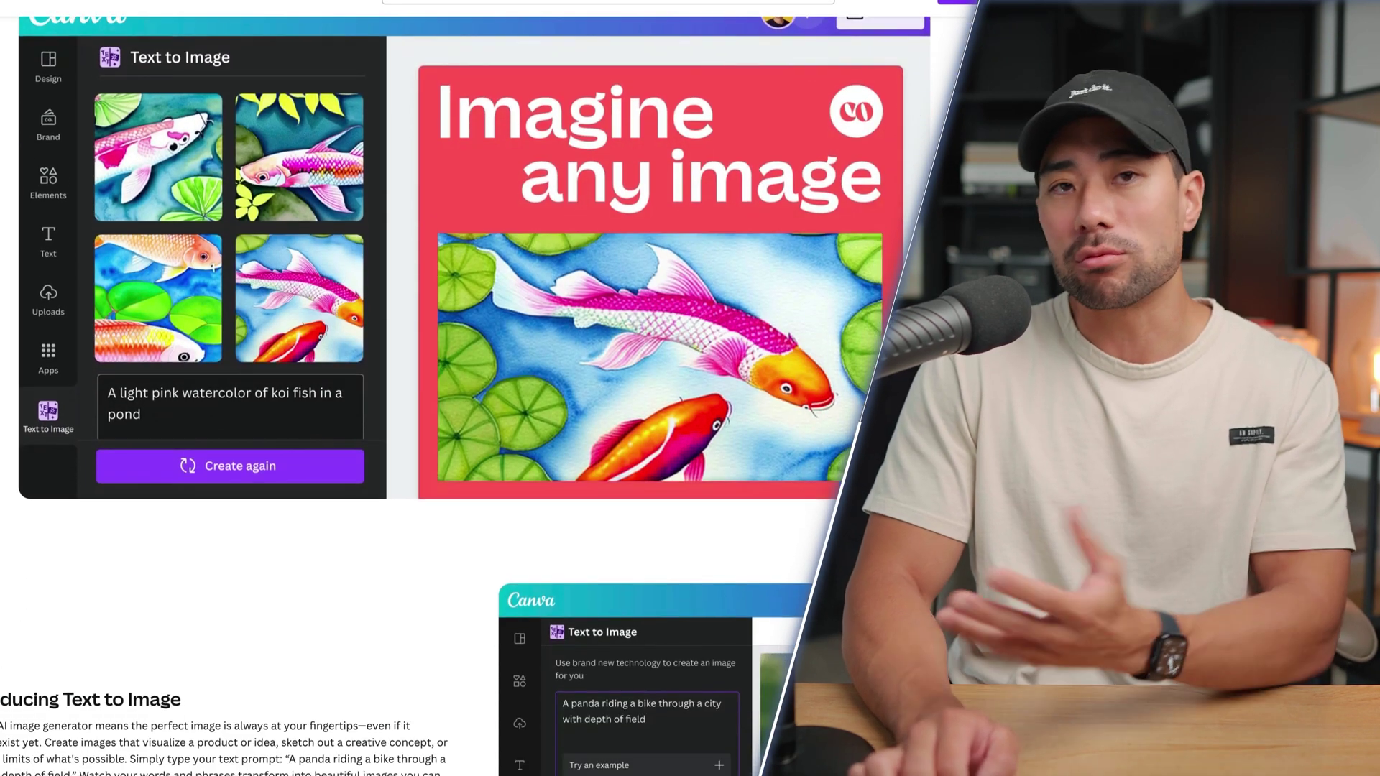
scroll(474, 388, up, 1)
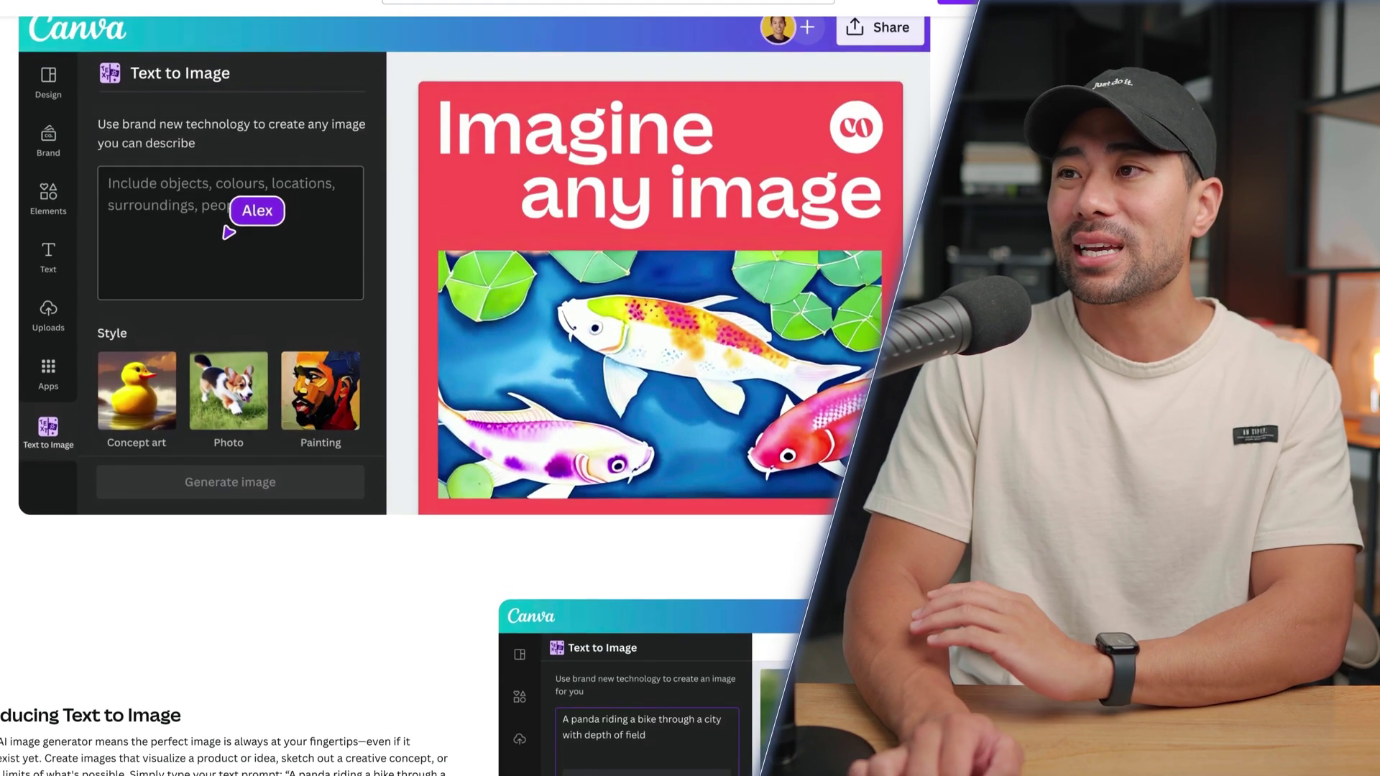
scroll(474, 388, up, 1)
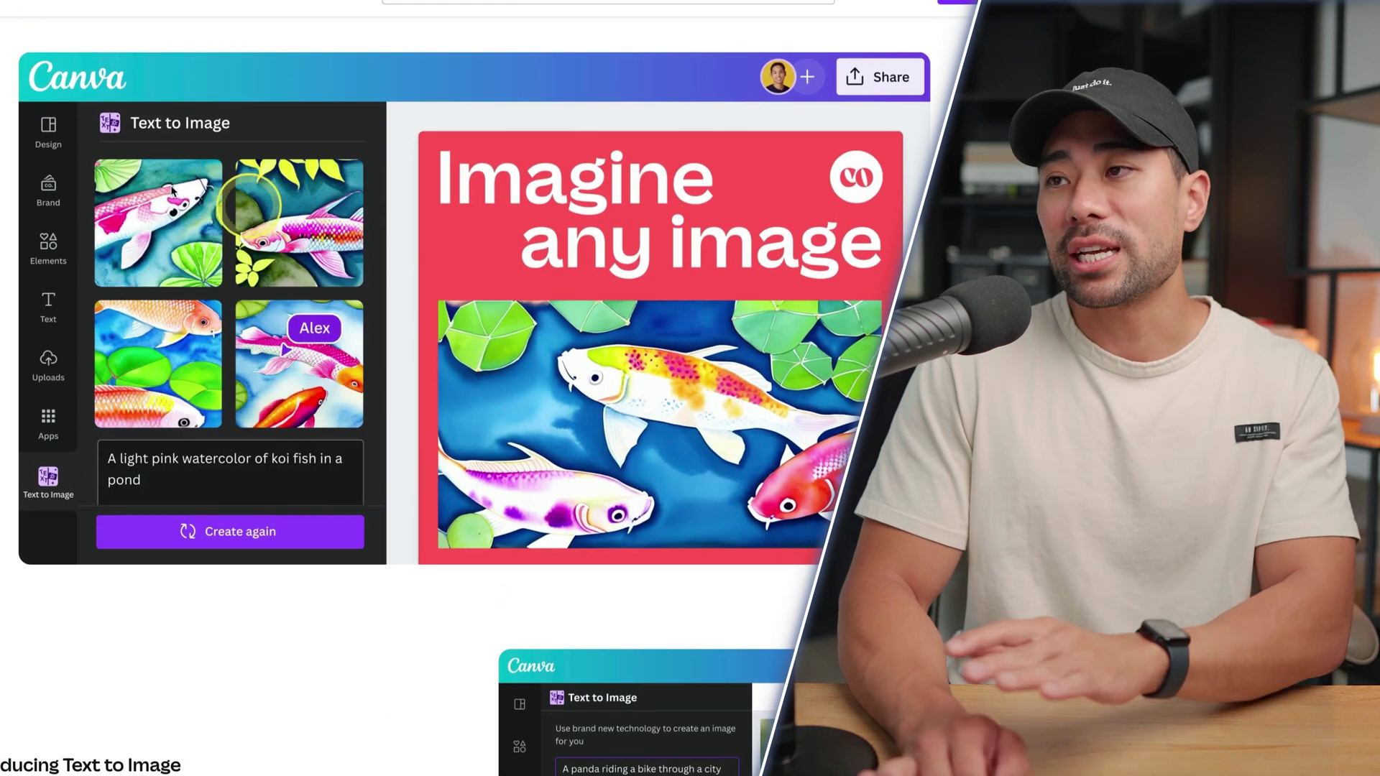
scroll(475, 388, down, 7)
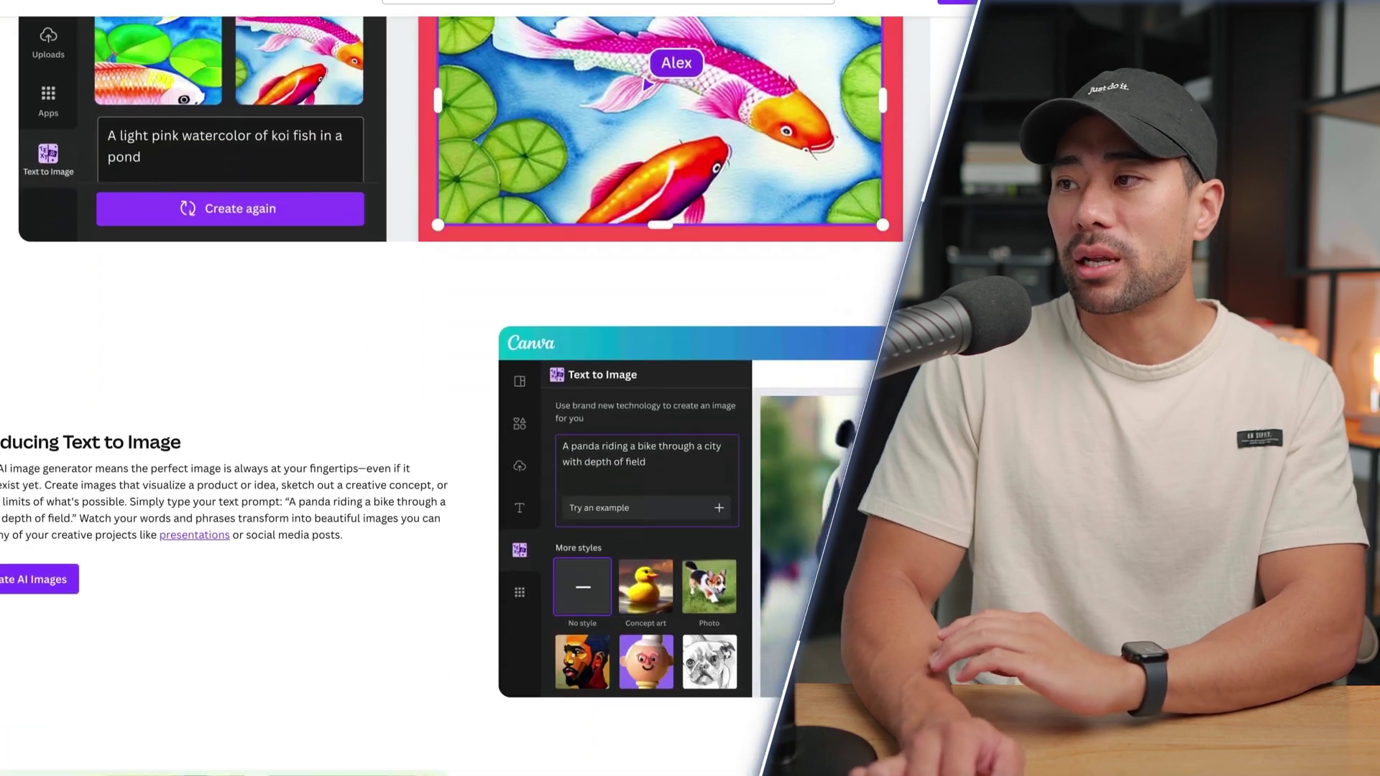
scroll(40, 662, down, 10)
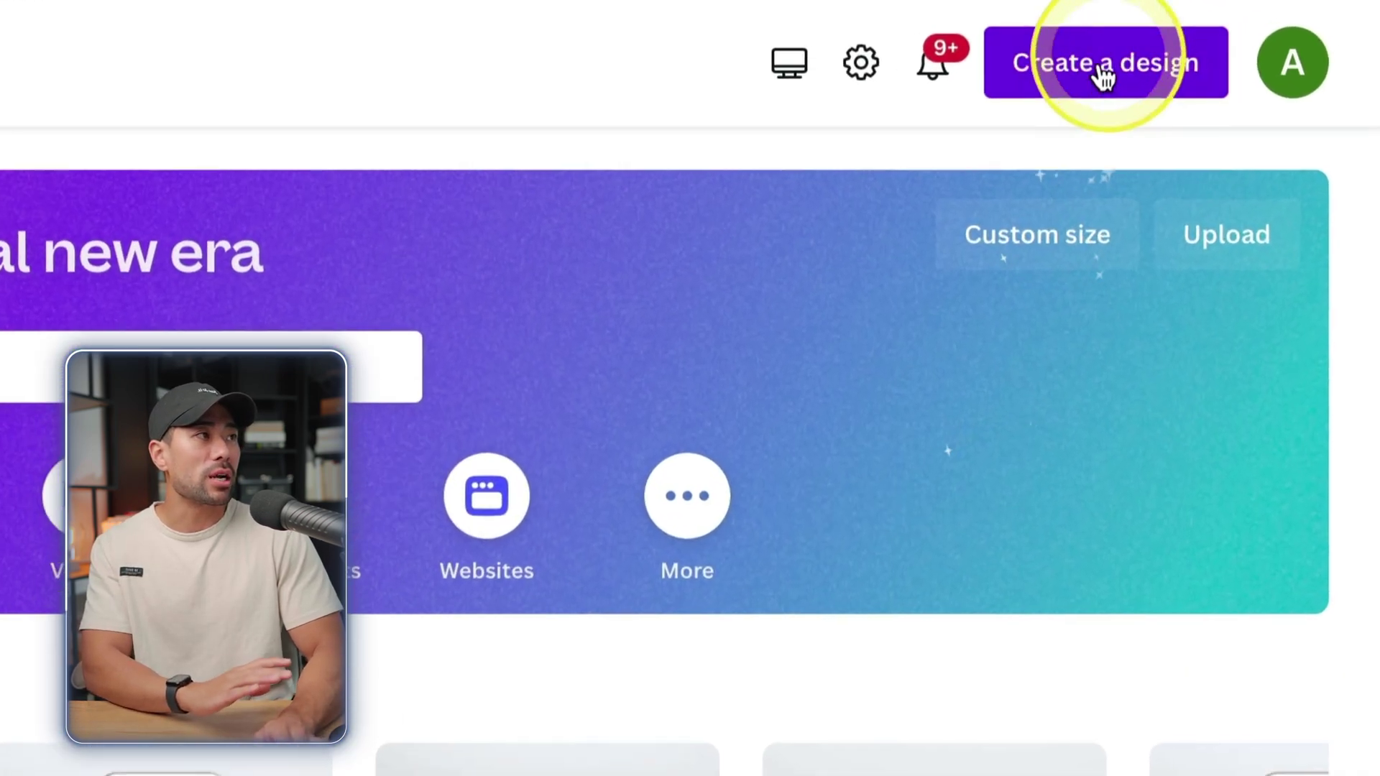
- Start a blank 1080 × 1080 px design using the Custom size option
click(1351, 3)
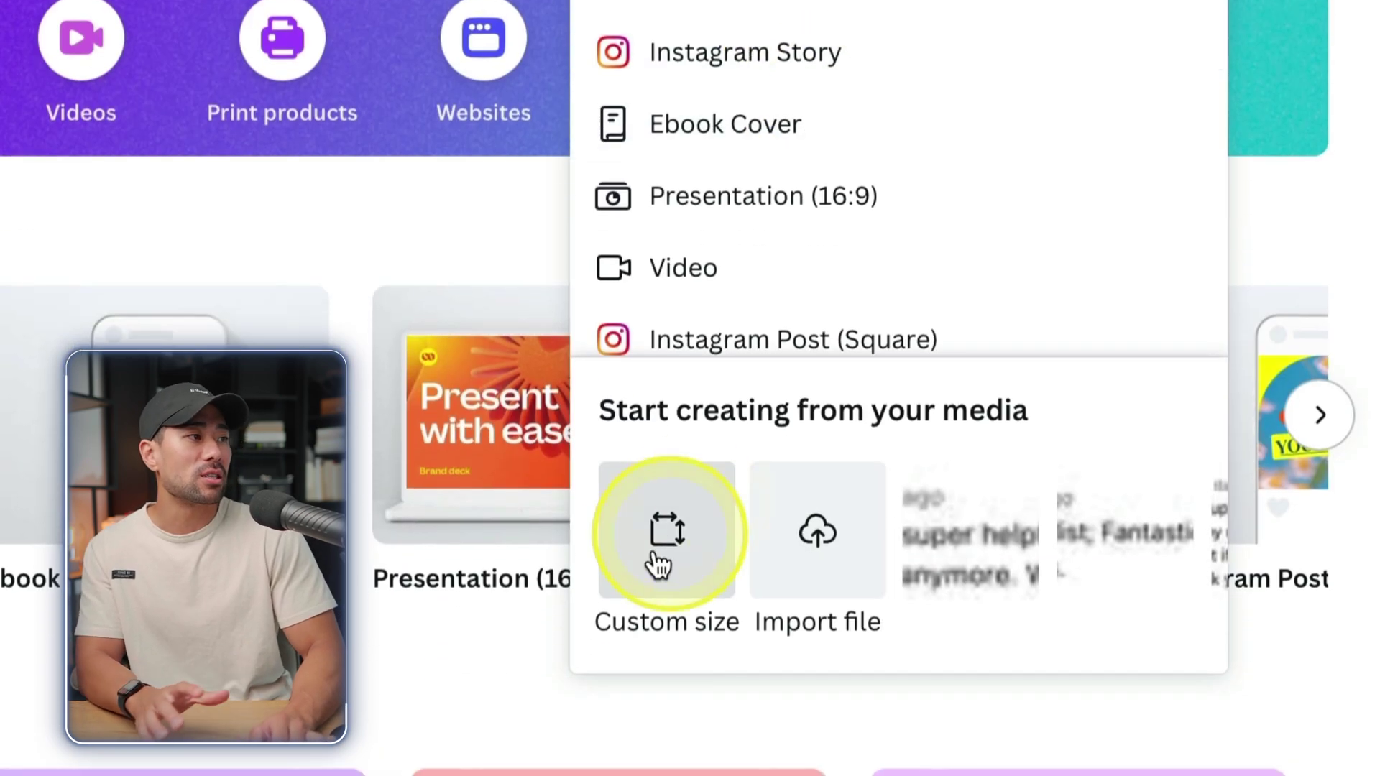
click(658, 564)
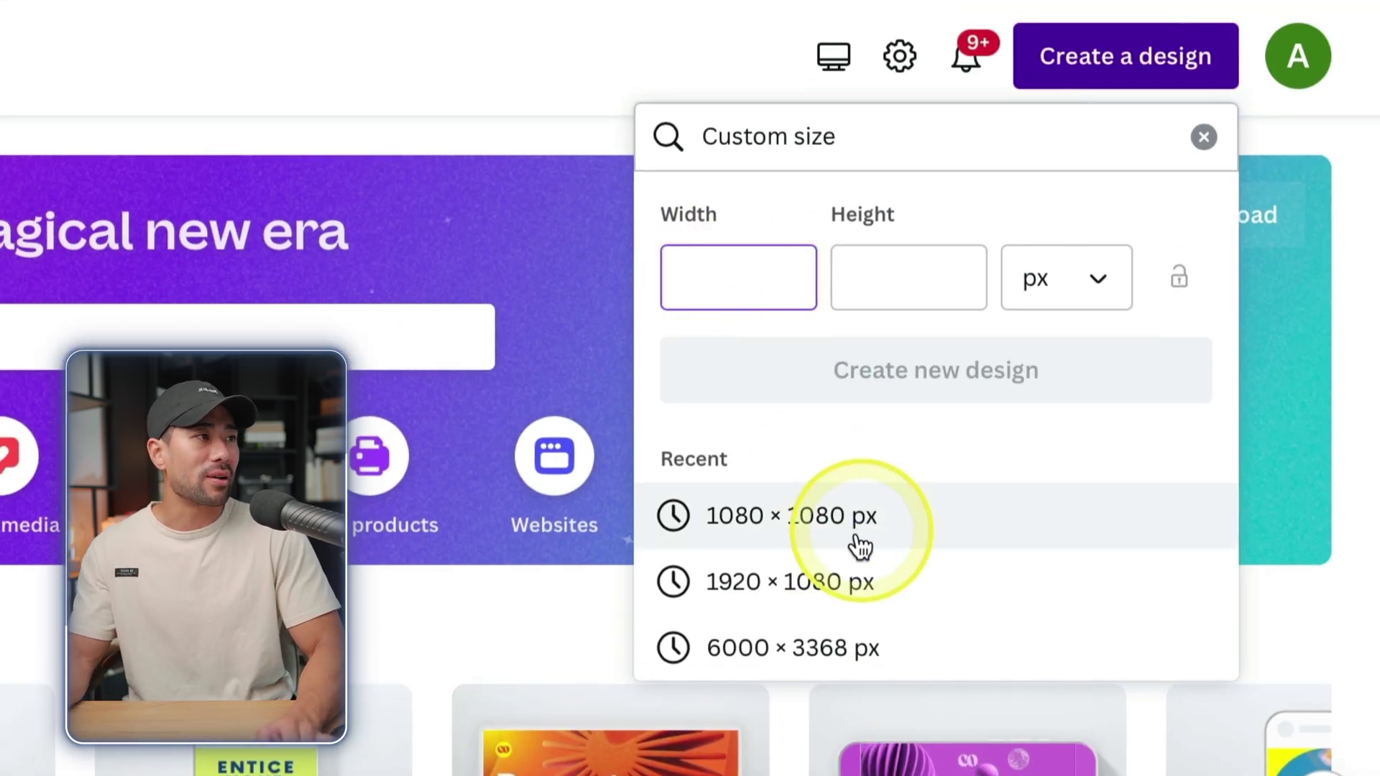
click(849, 528)
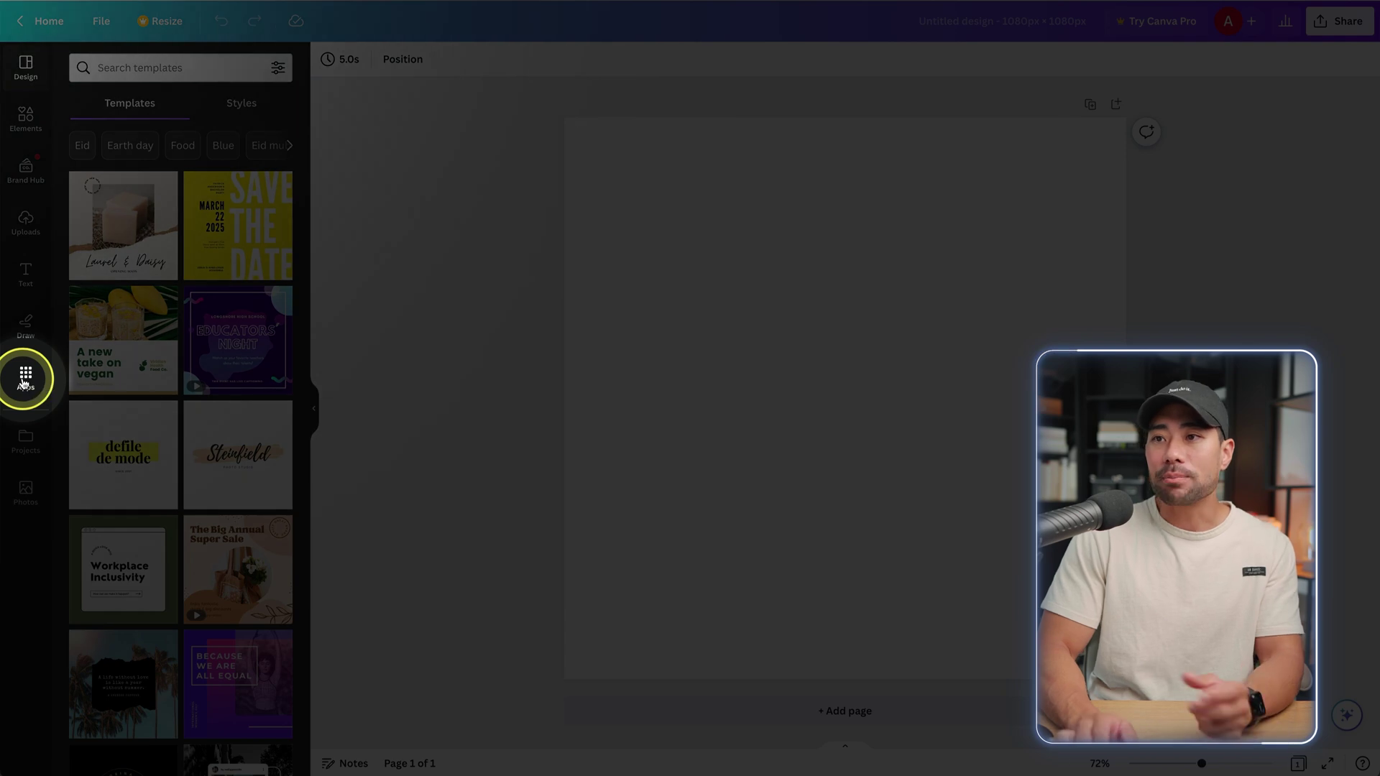
- Search the editor's Apps for 'text to' and start using Text to Image
click(26, 379)
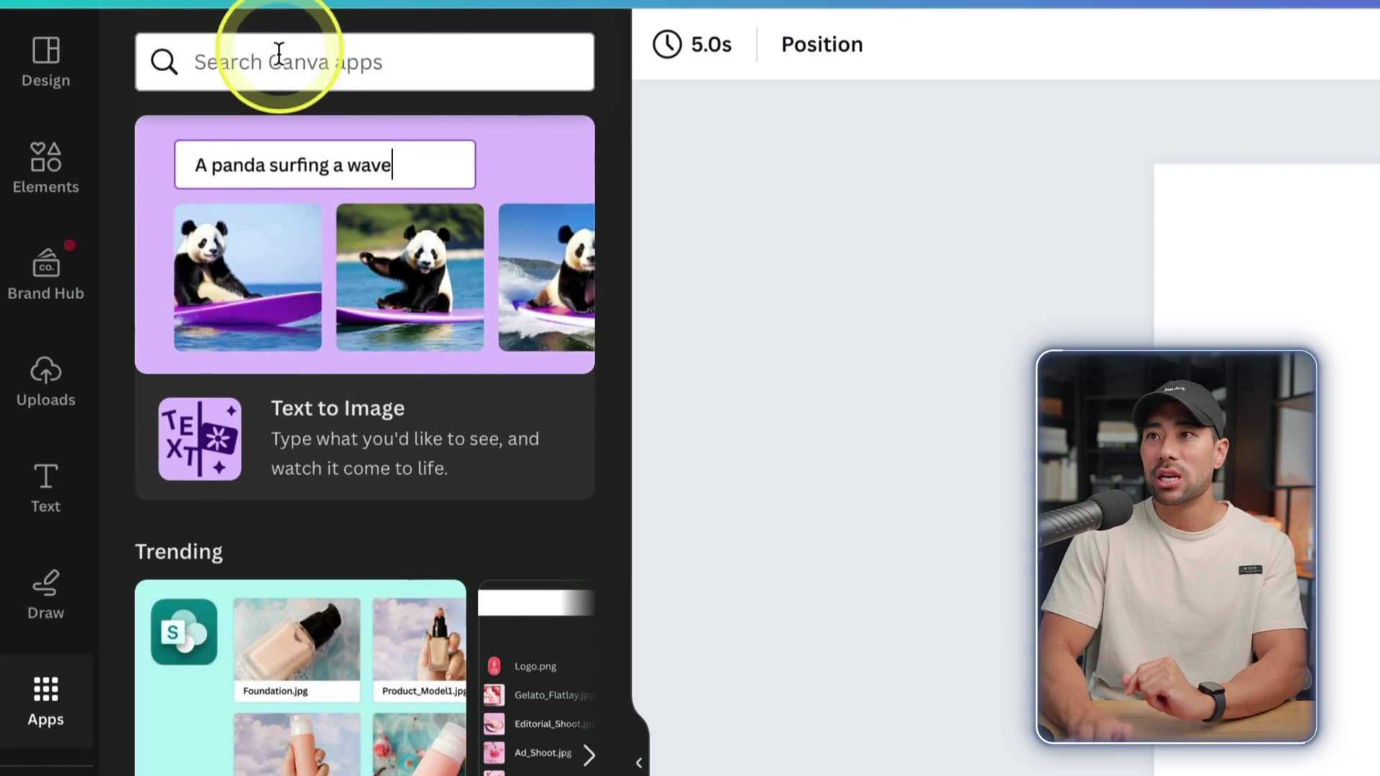
click(268, 64)
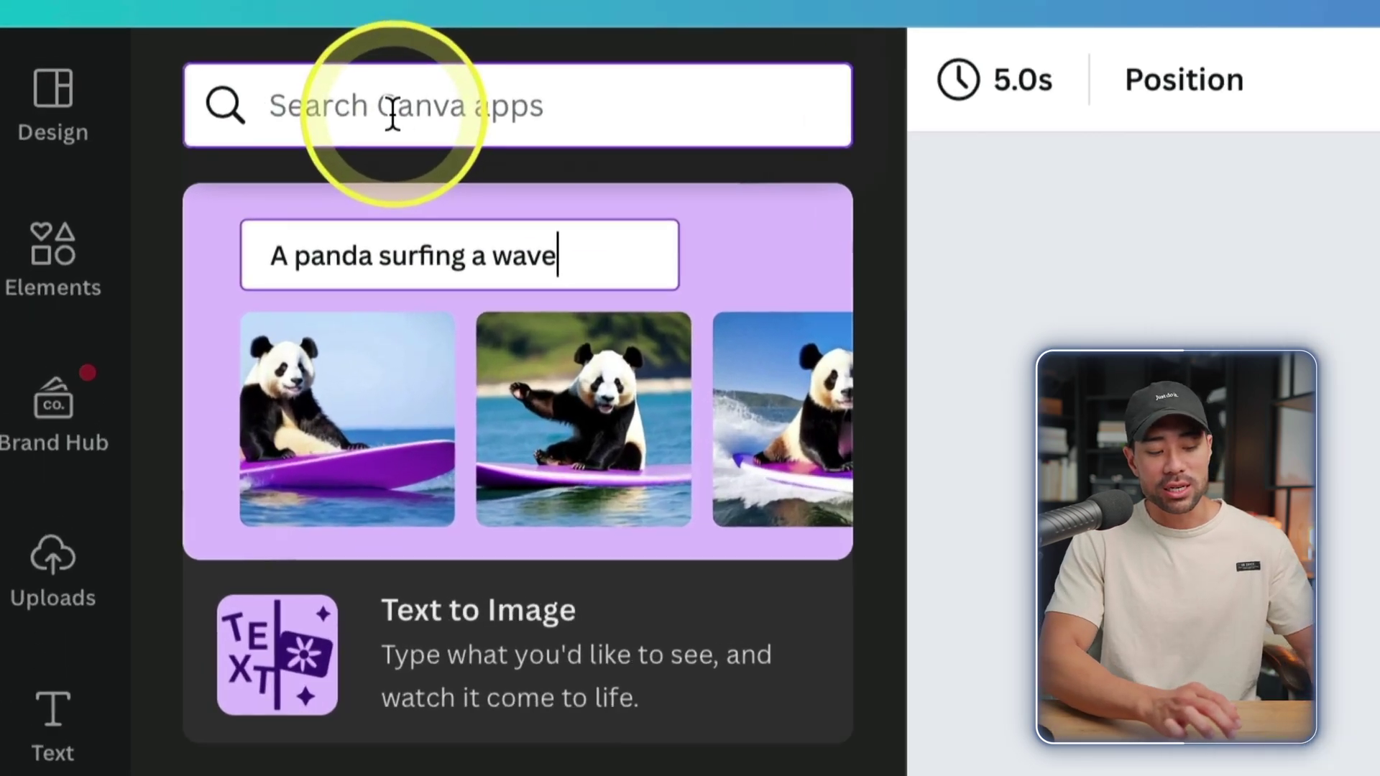
text(text )
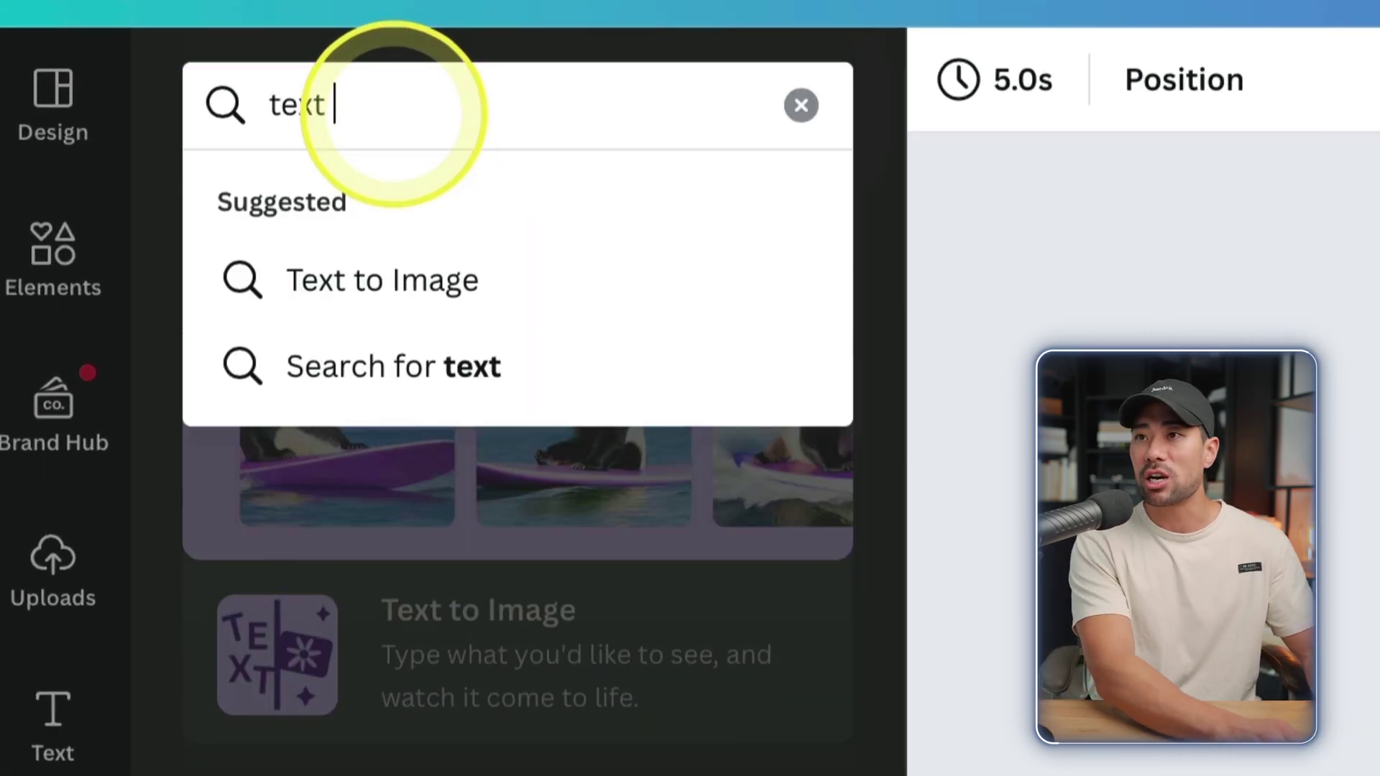
text(to)
click(432, 278)
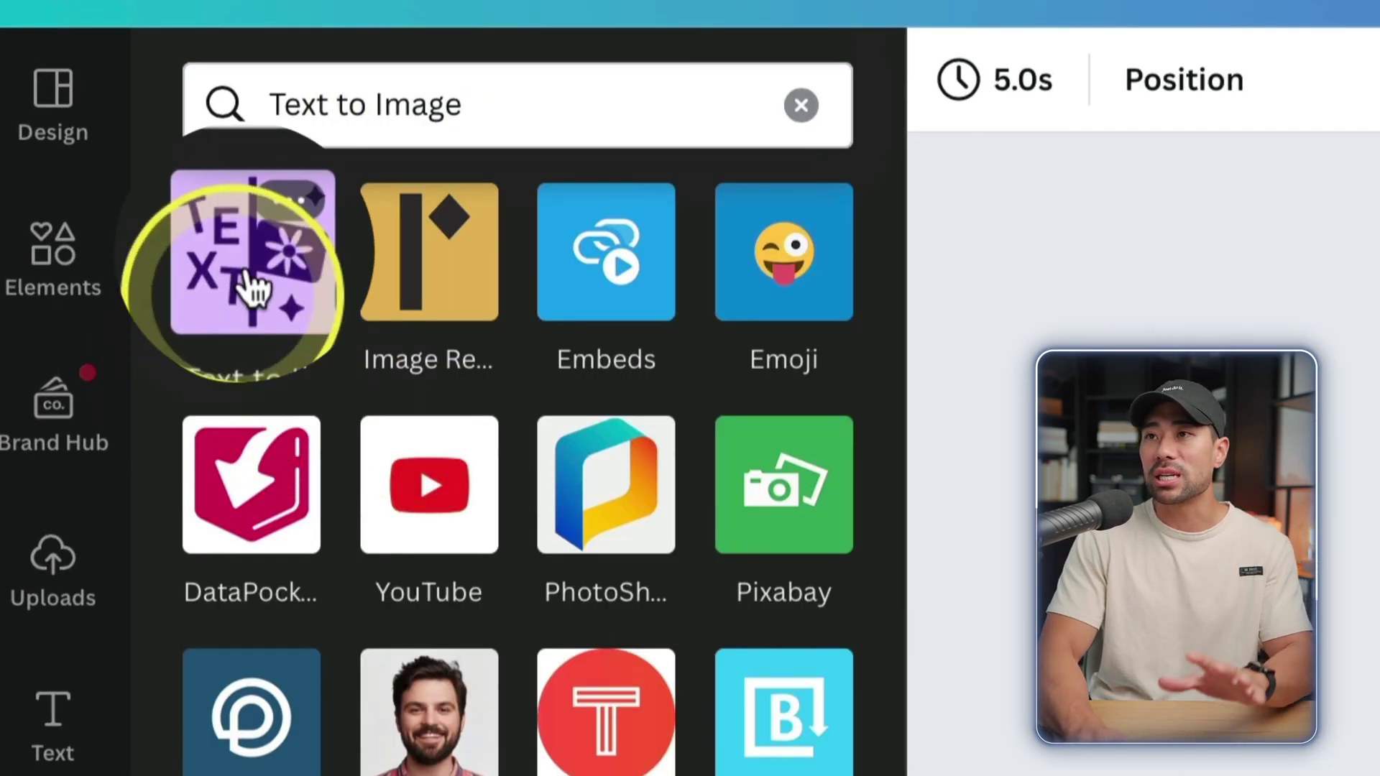
click(208, 288)
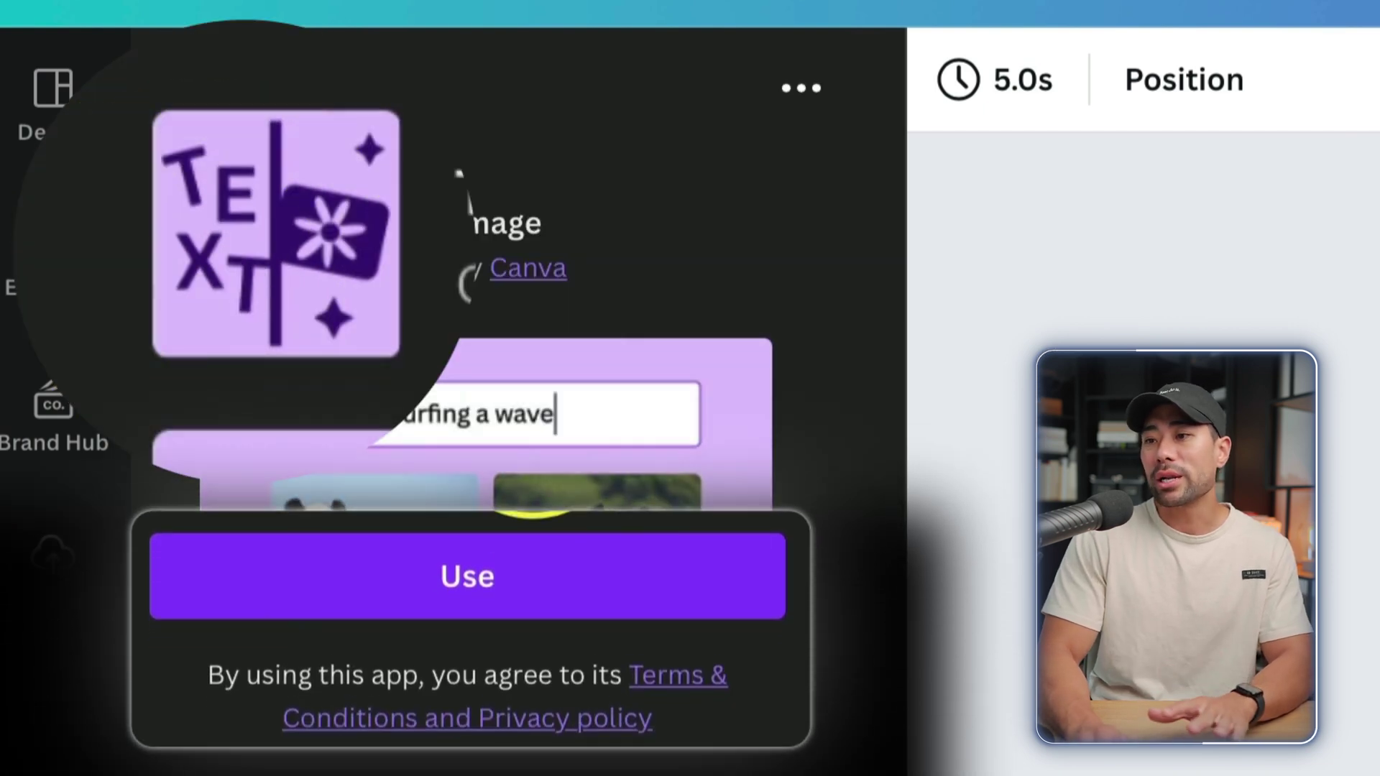
click(489, 568)
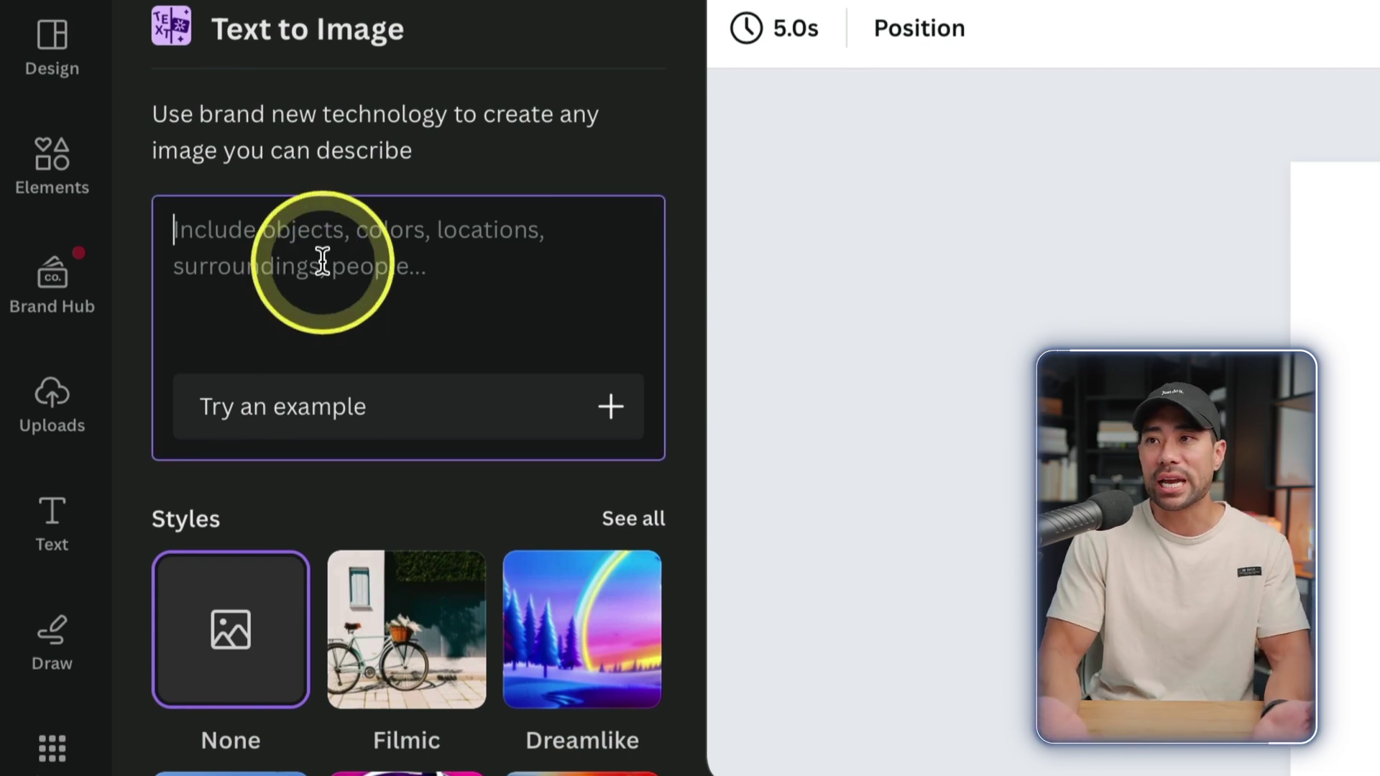
- Load the sample prompt 'Cute adorable little maltipoo, interior lighting' and show all image styles
click(434, 428)
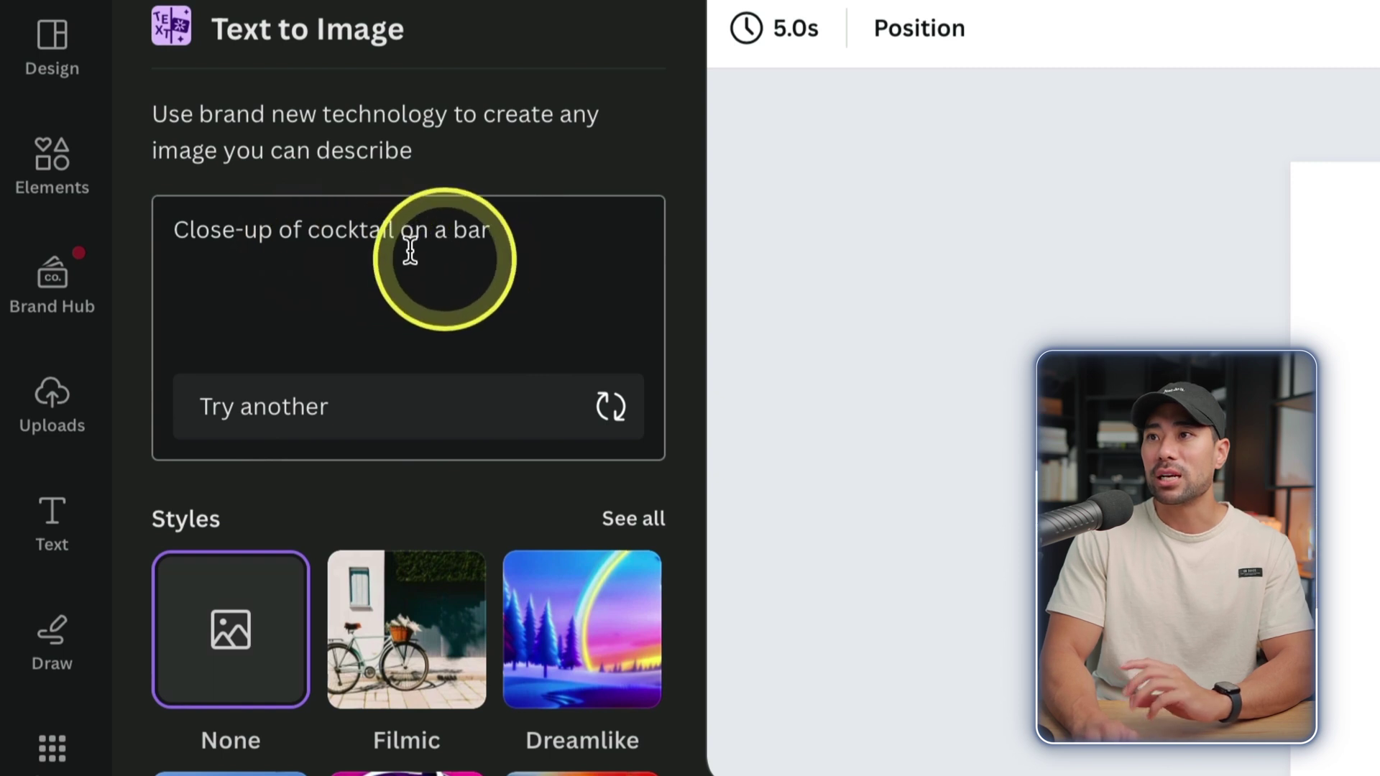
click(472, 416)
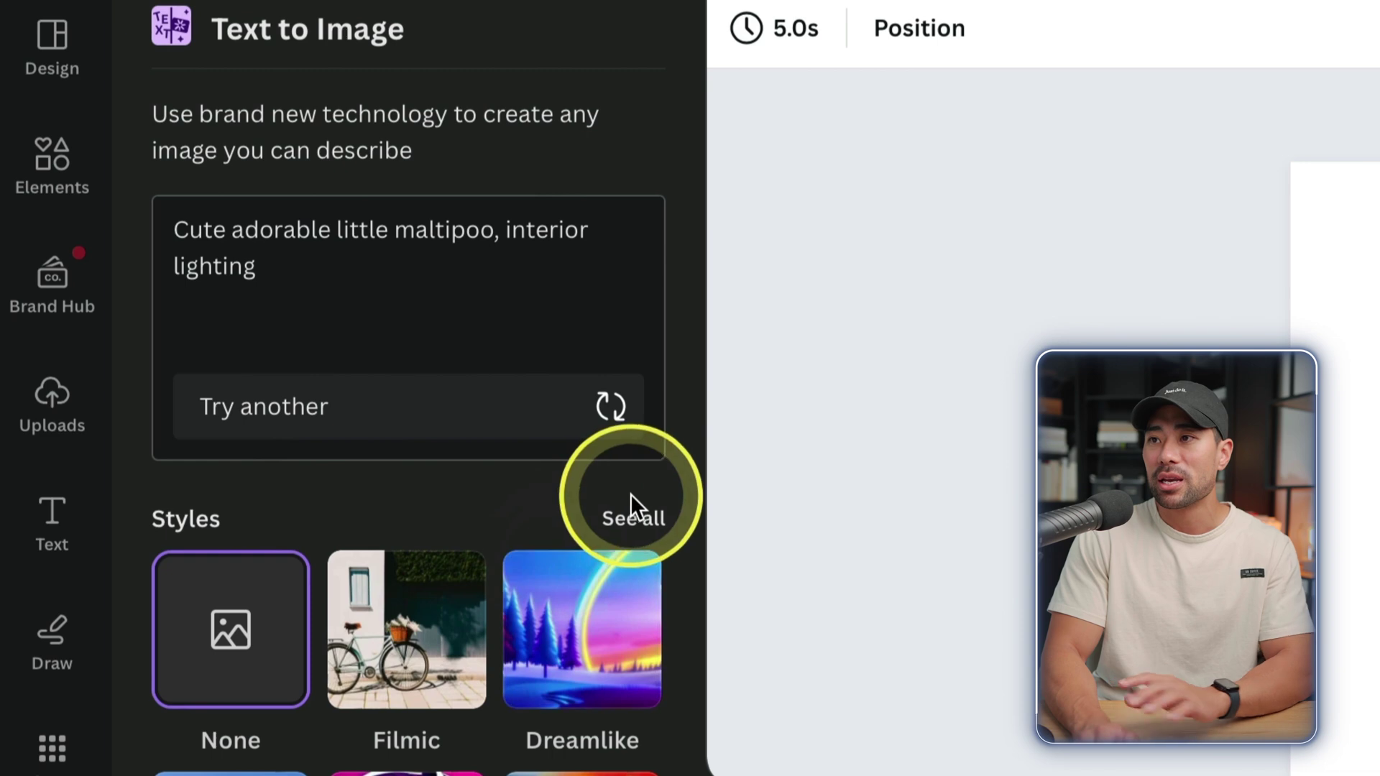
click(627, 527)
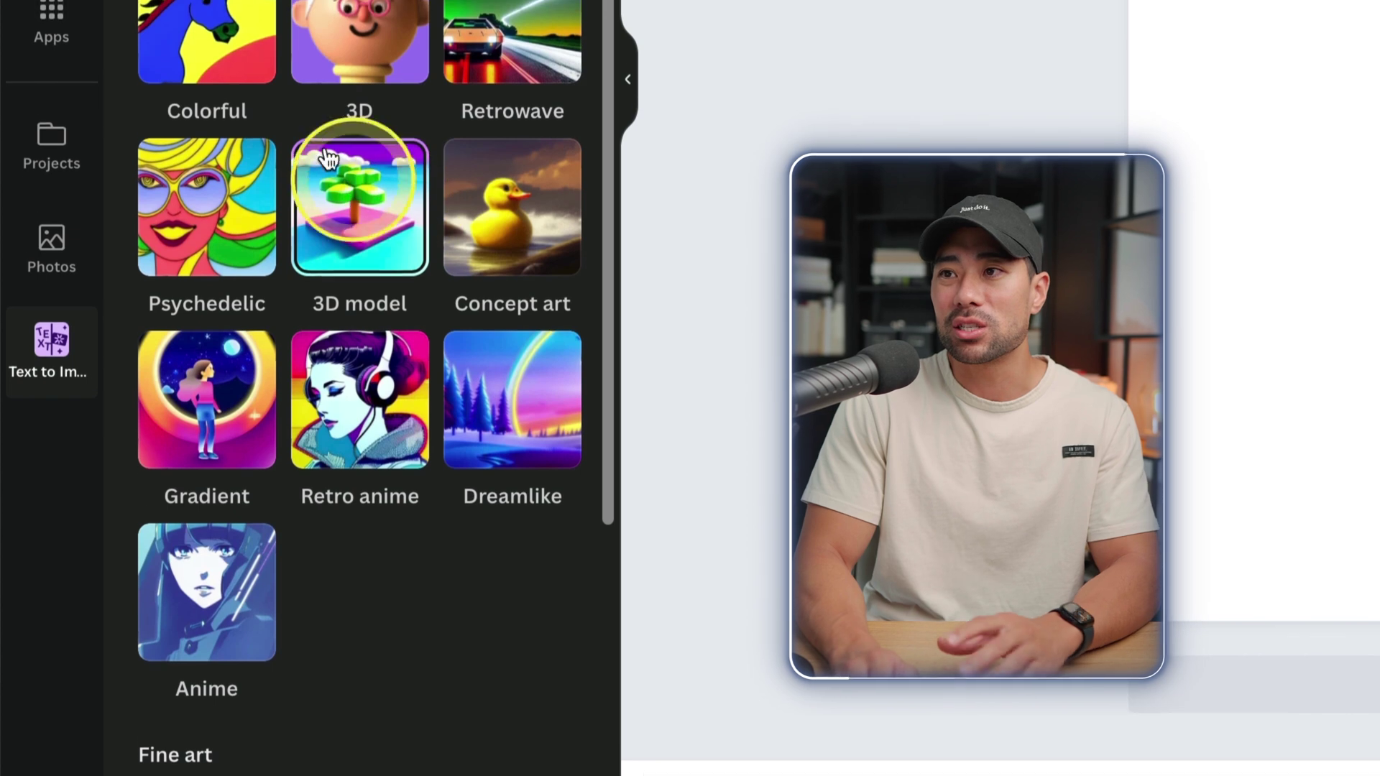
click(416, 121)
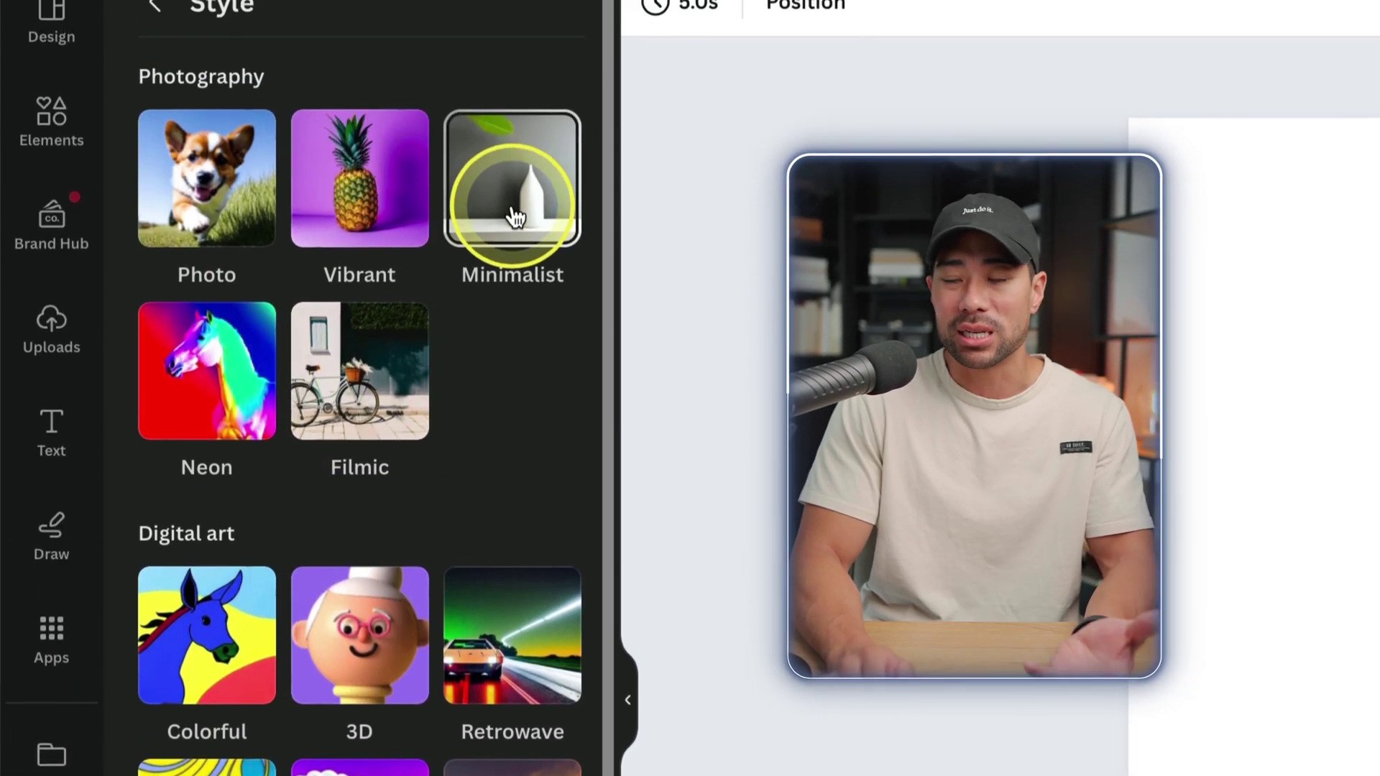
scroll(465, 725, down, 1)
scroll(466, 725, down, 1)
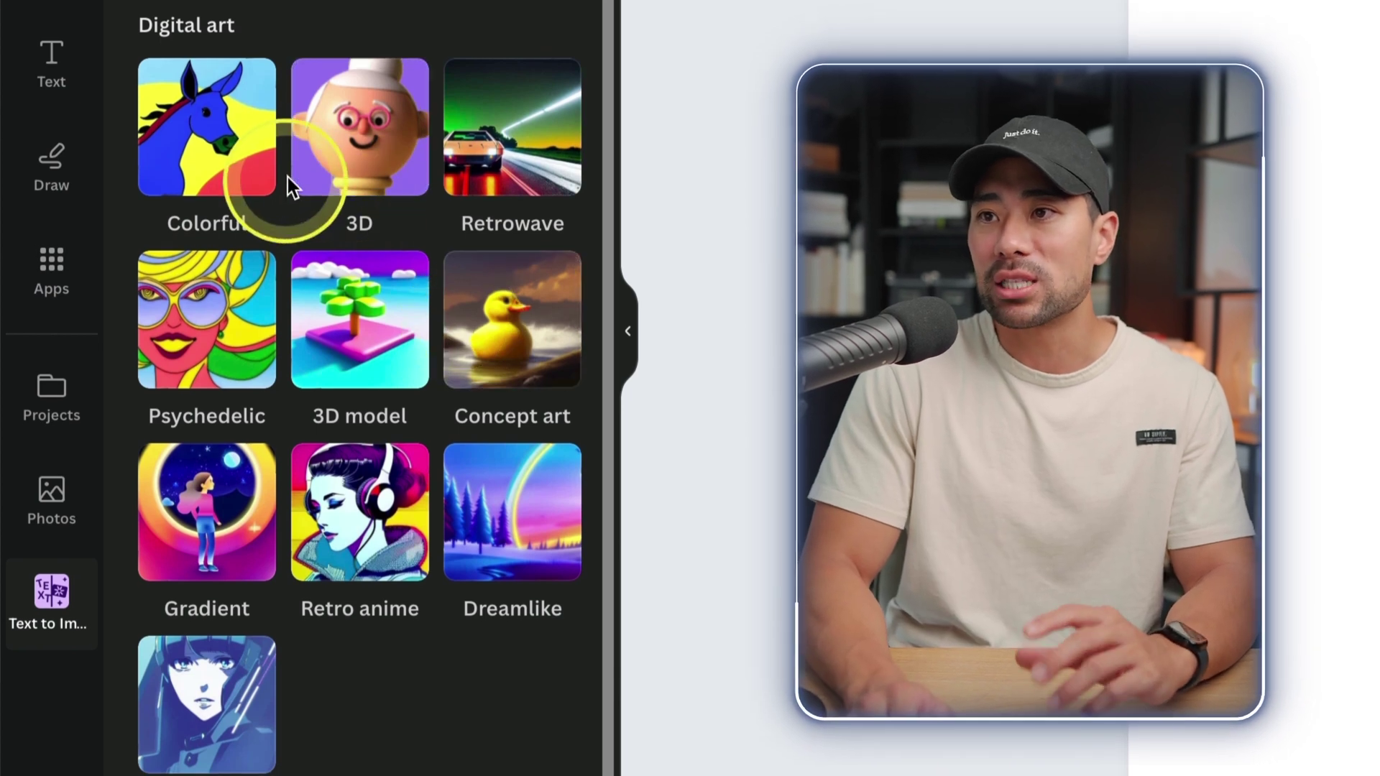
scroll(282, 604, down, 3)
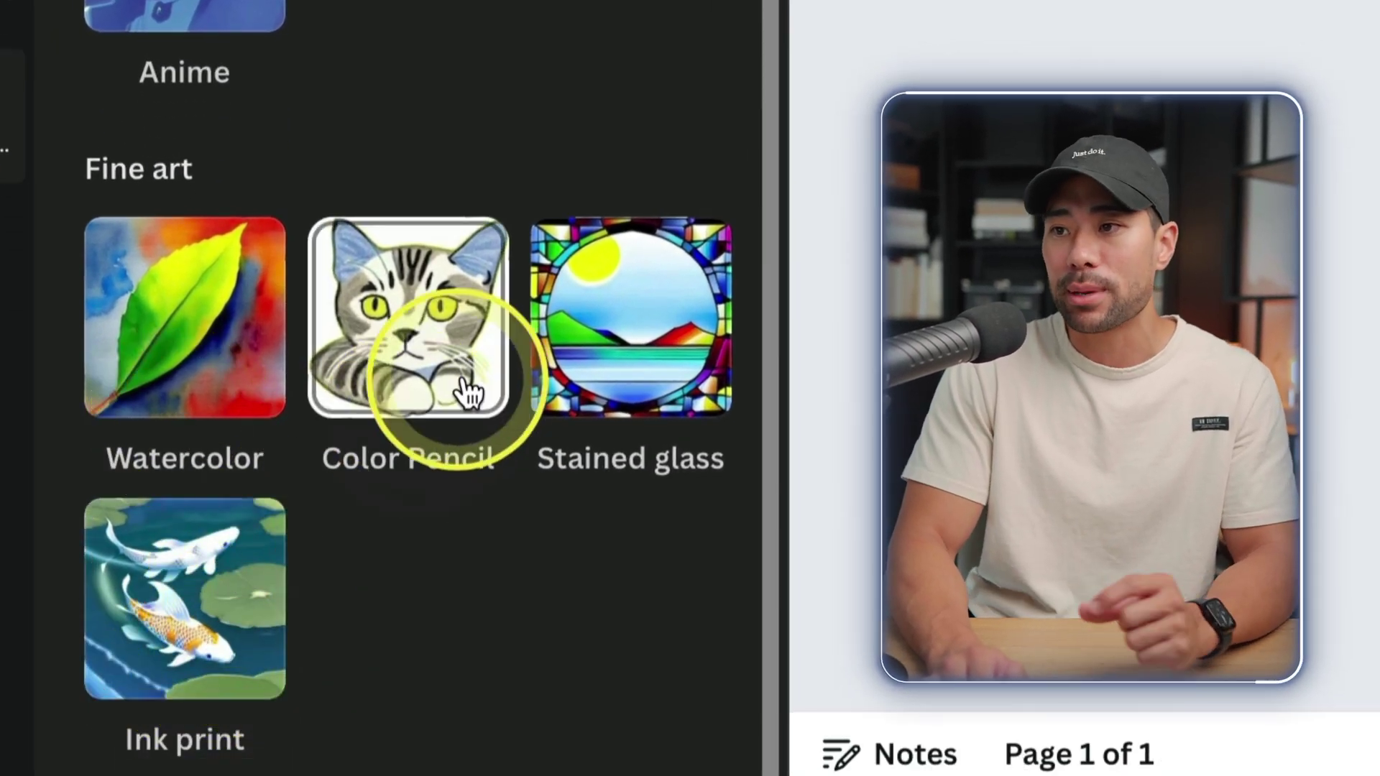
scroll(477, 40, up, 5)
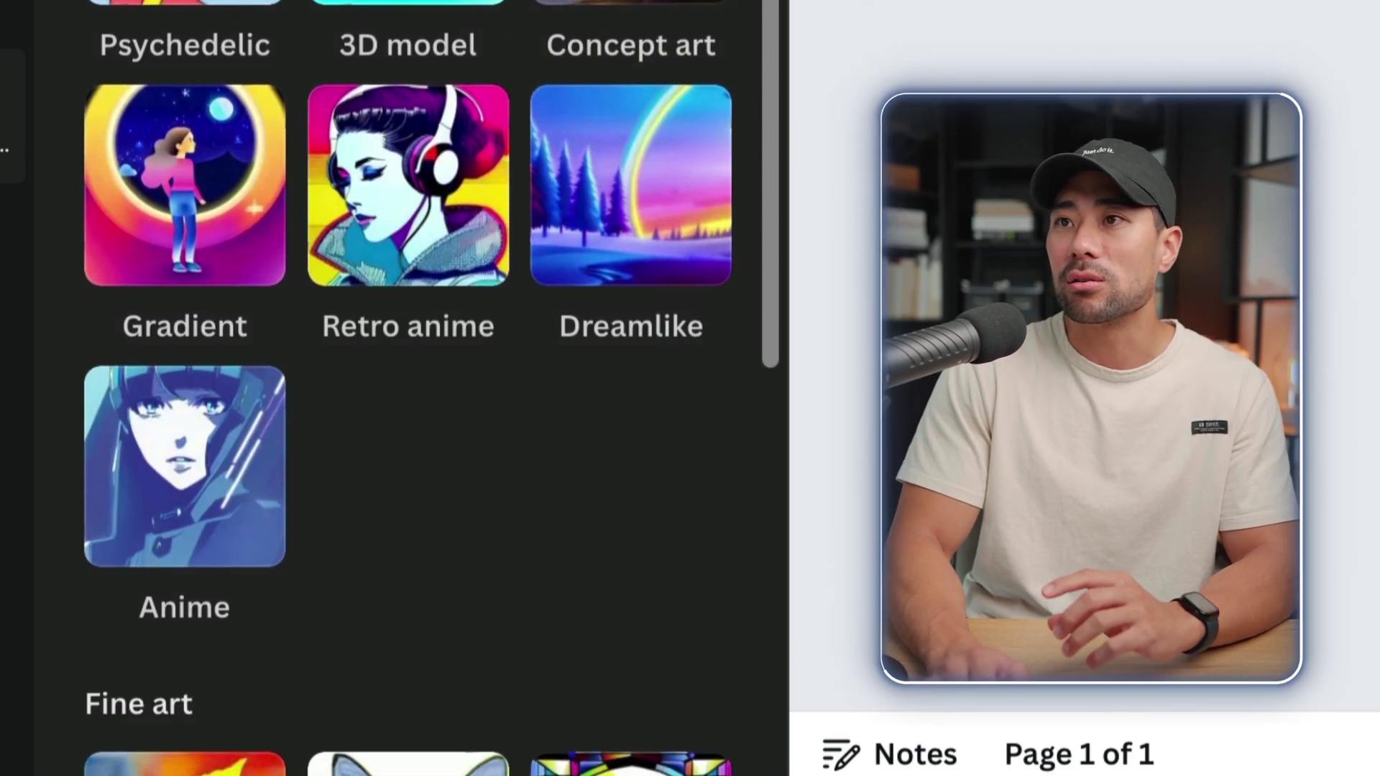
click(77, 59)
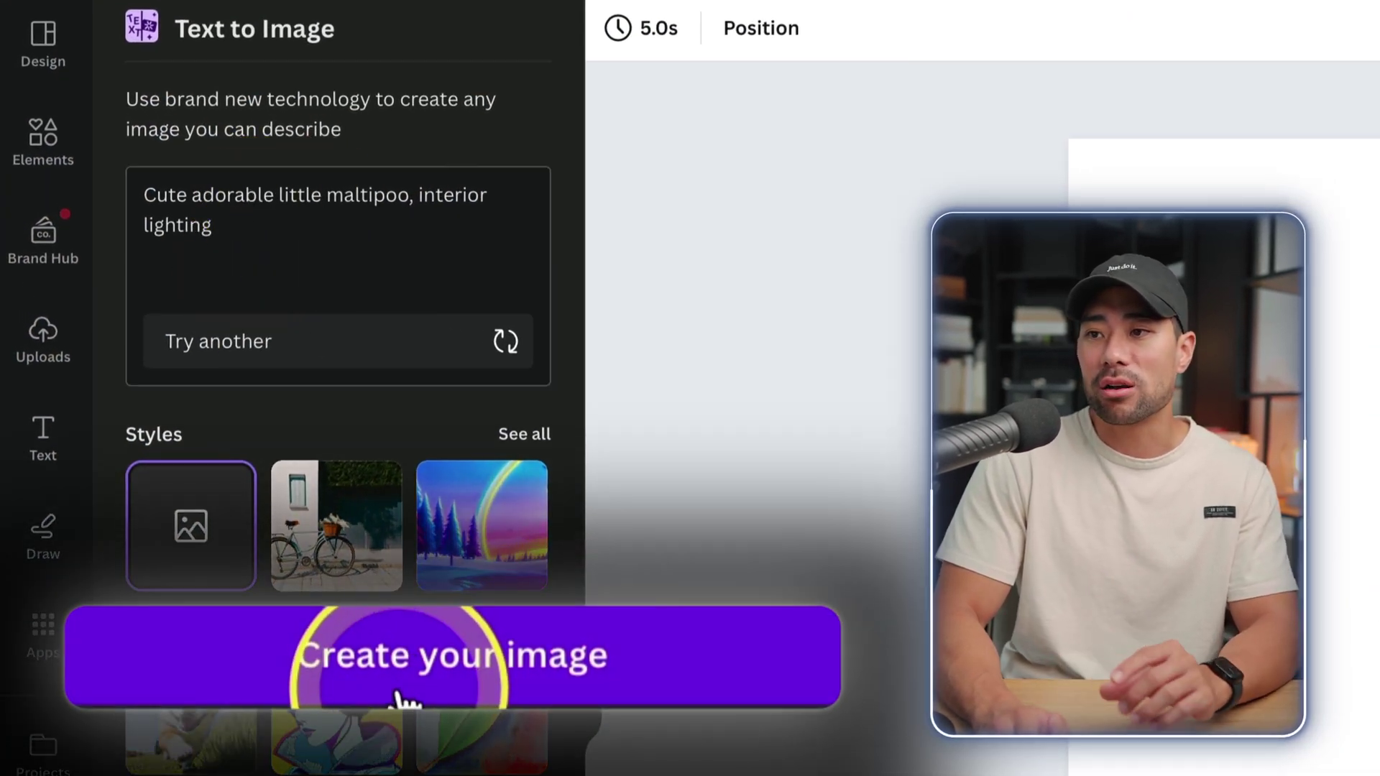
- Generate images from the maltipoo prompt and place the blue-sofa puppy image on the page
click(445, 683)
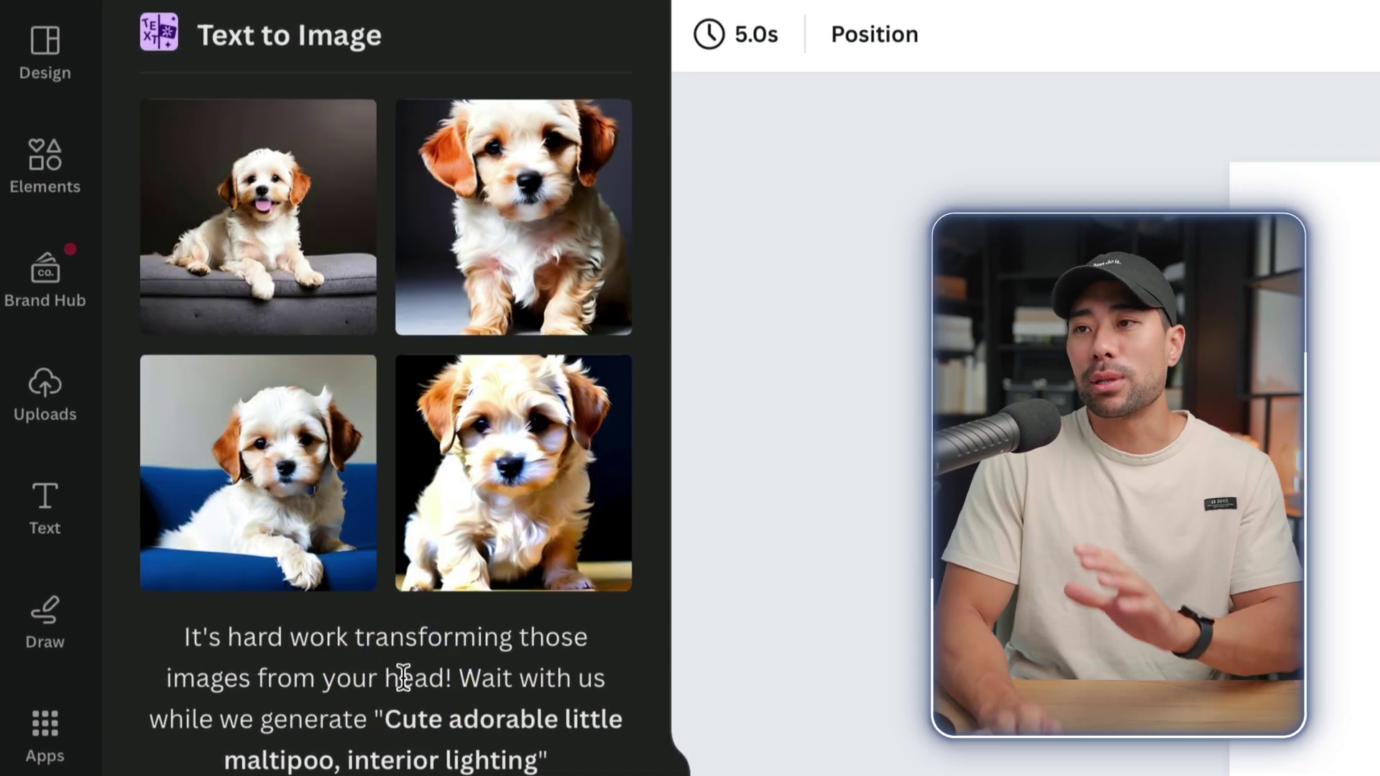
click(387, 712)
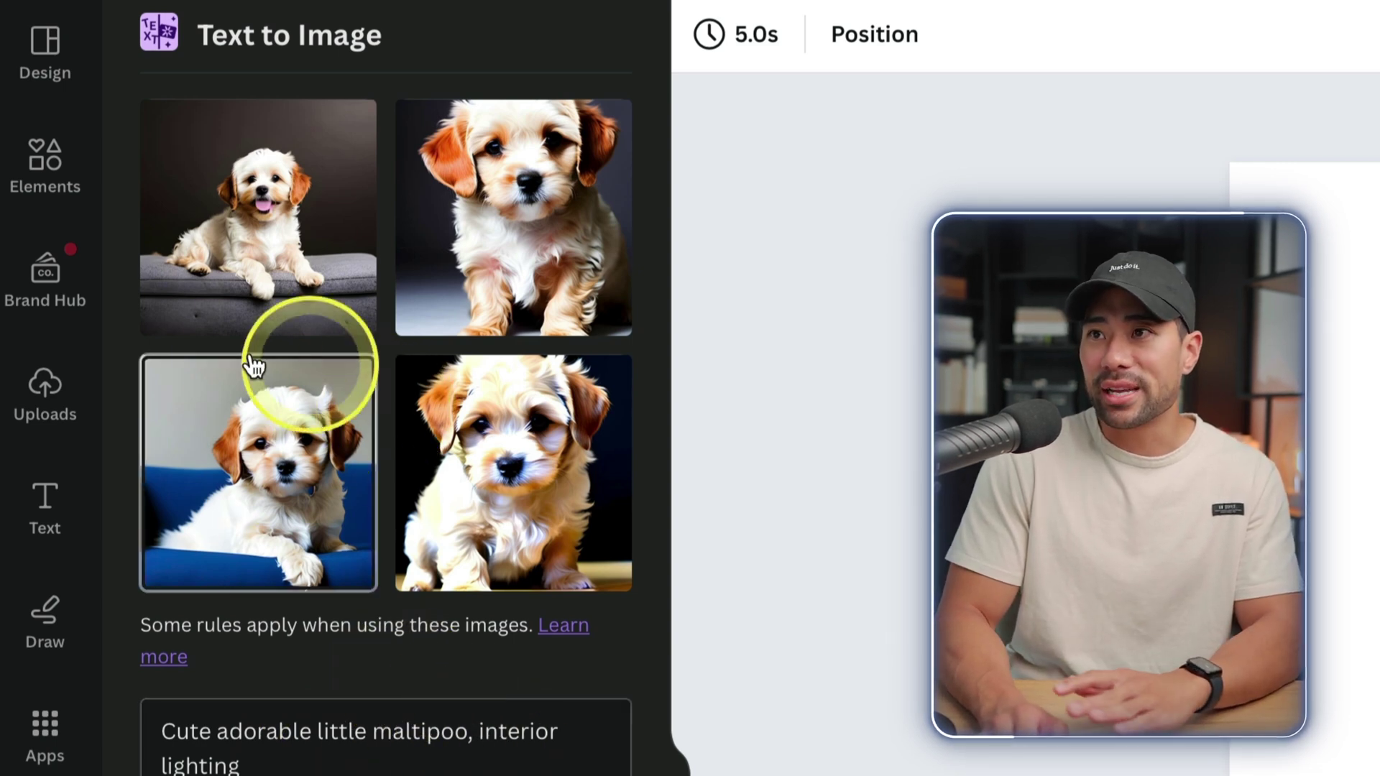
click(275, 508)
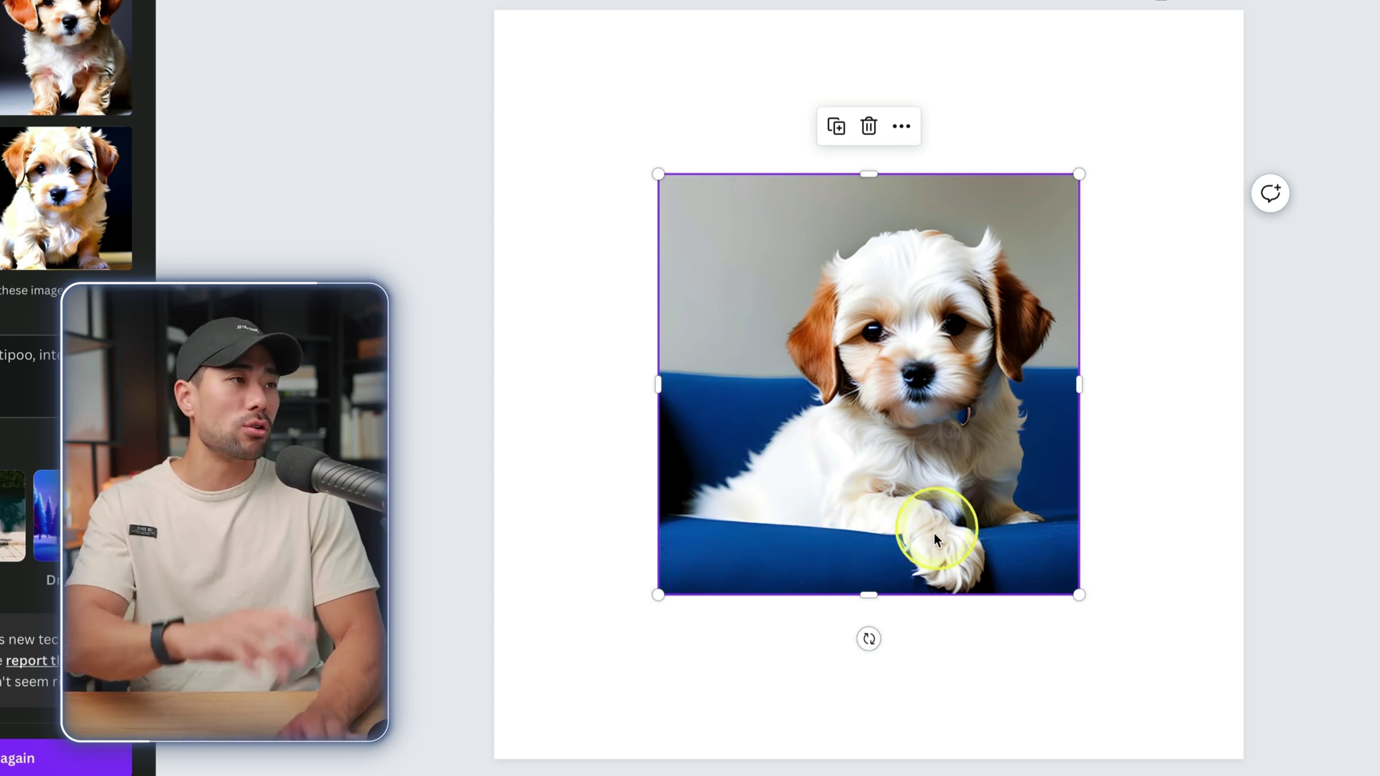
- Move the puppy image to the top-left corner and enlarge it to fill the 1080 × 1080 page
drag(938, 438, 769, 271)
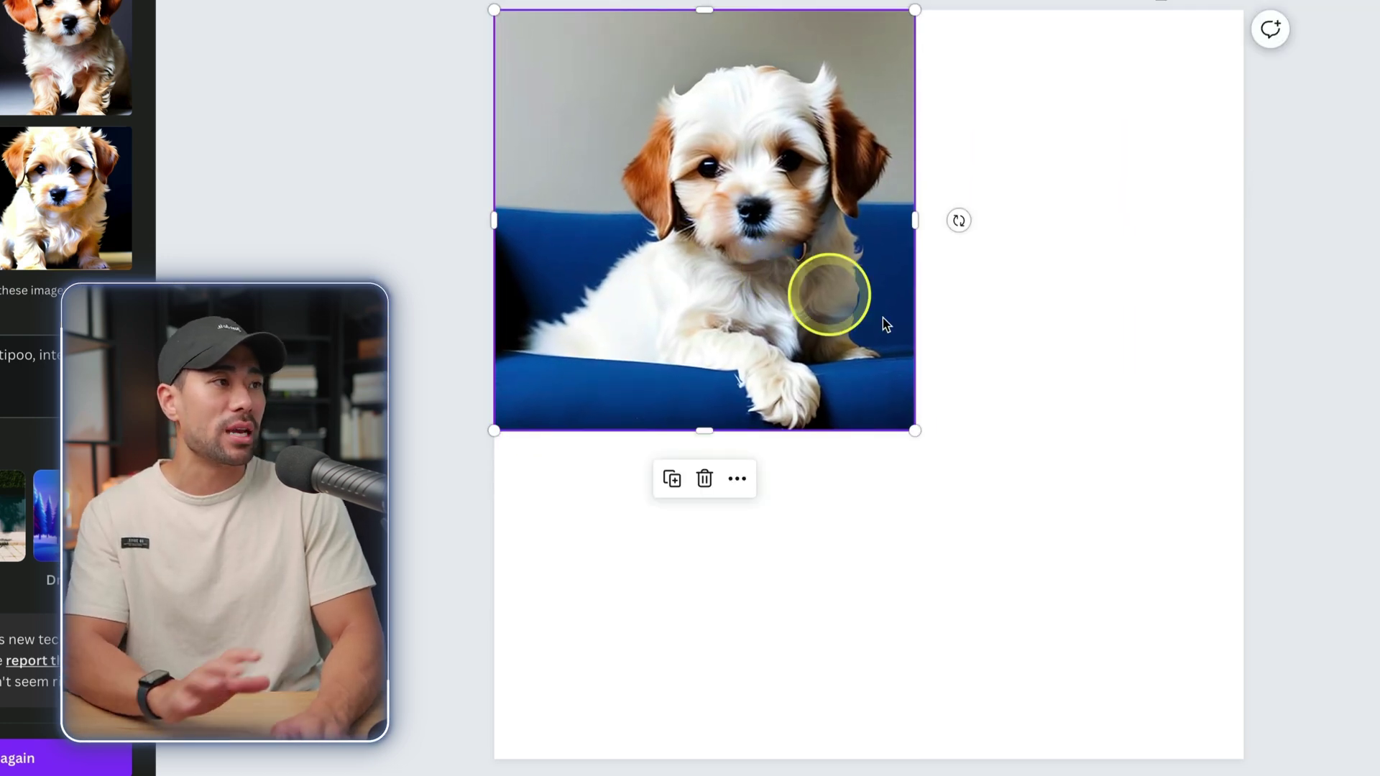
drag(913, 431, 1246, 759)
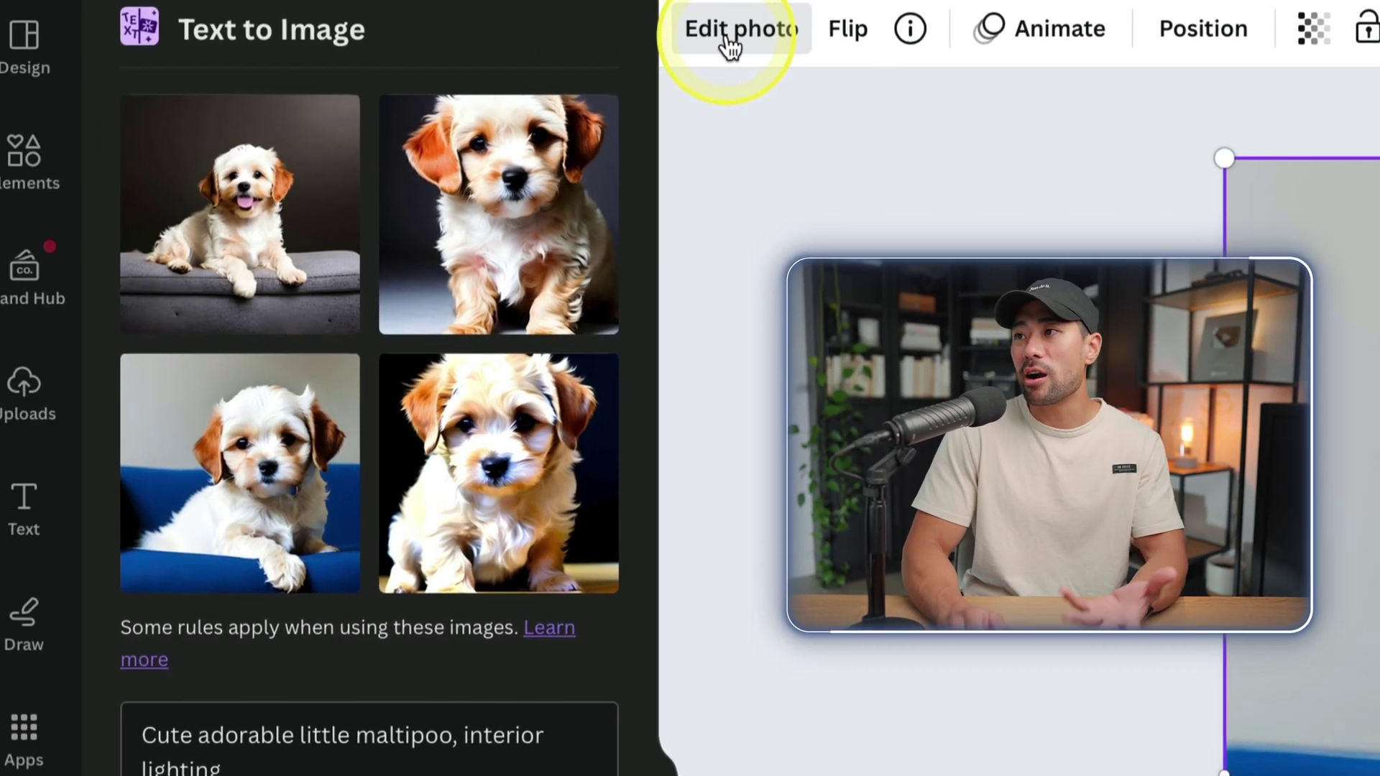
click(72, 54)
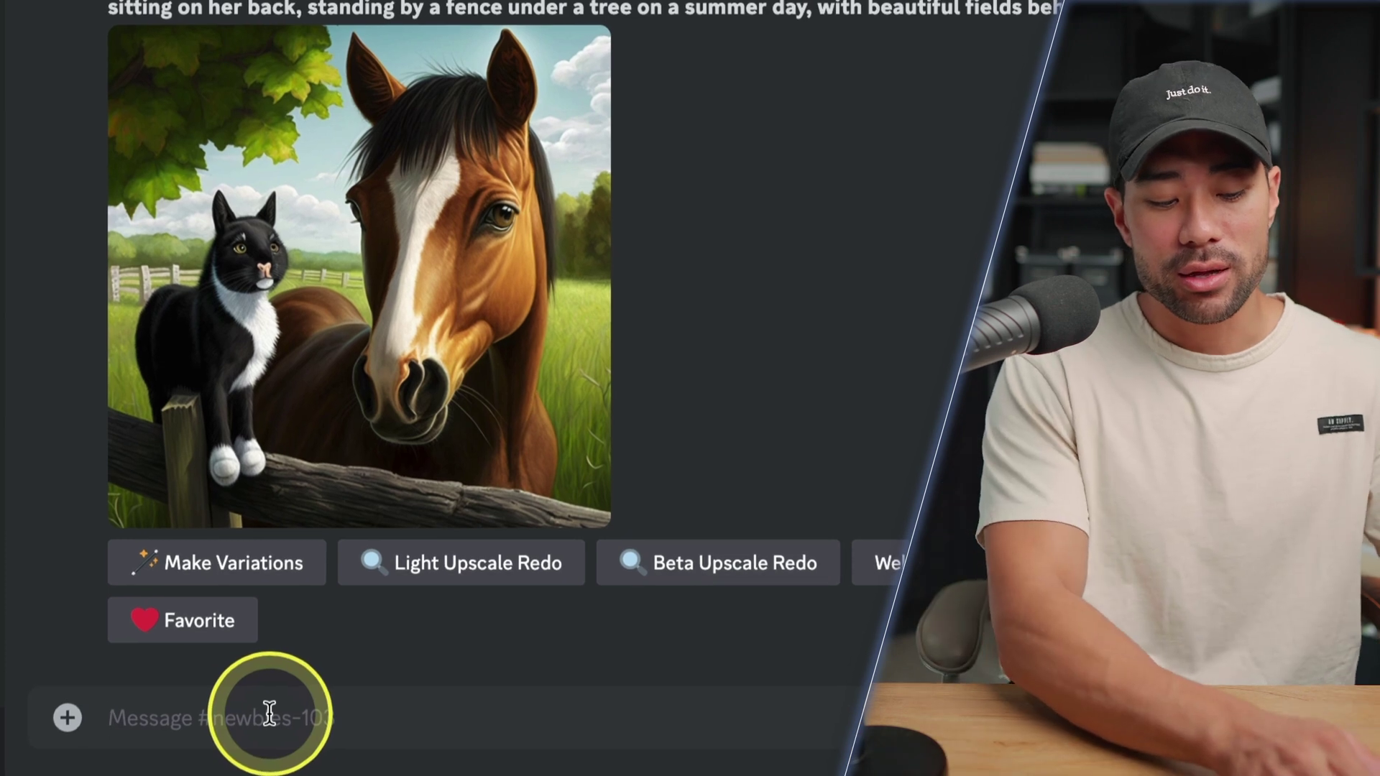
- Begin an /imagine command in the newbies-103 message box and browse the channel's images
click(269, 714)
text(/)
key(Return)
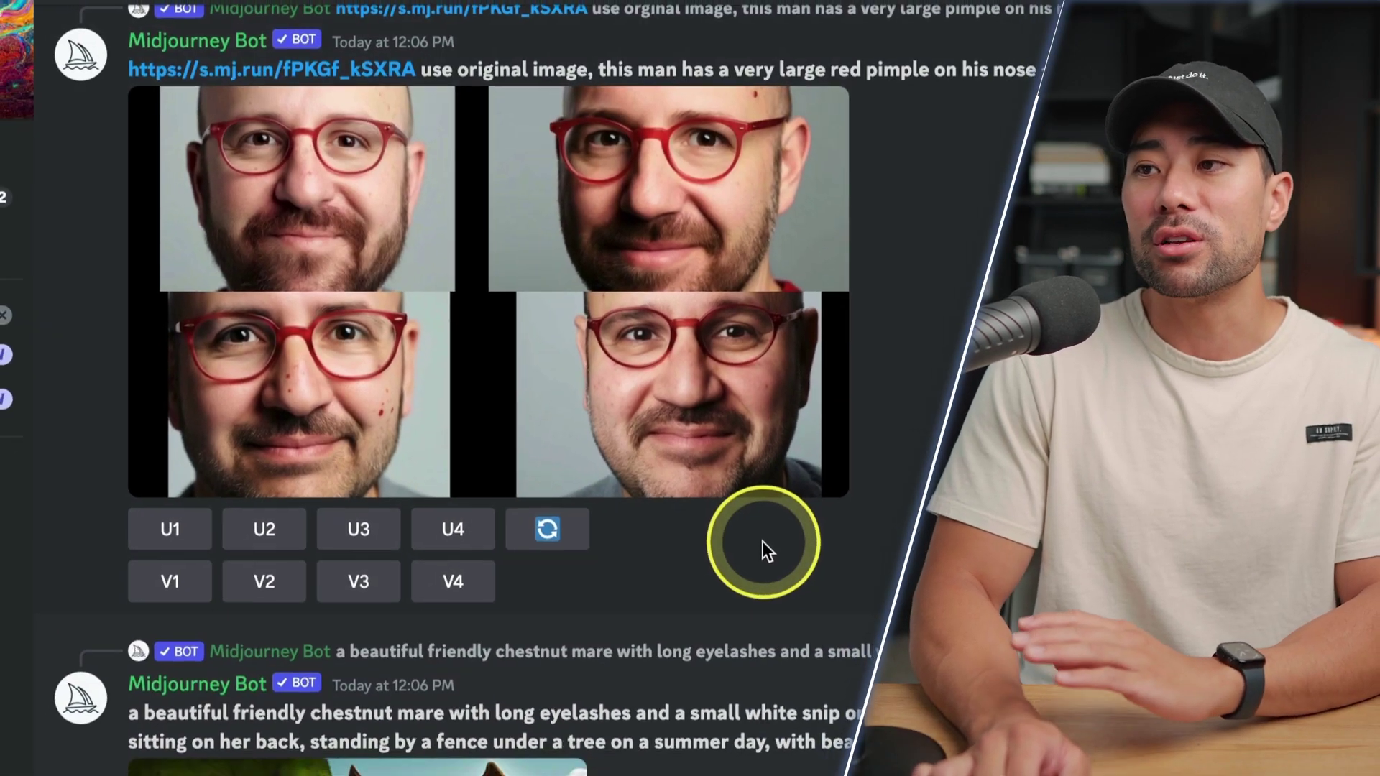
scroll(354, 394, up, 2)
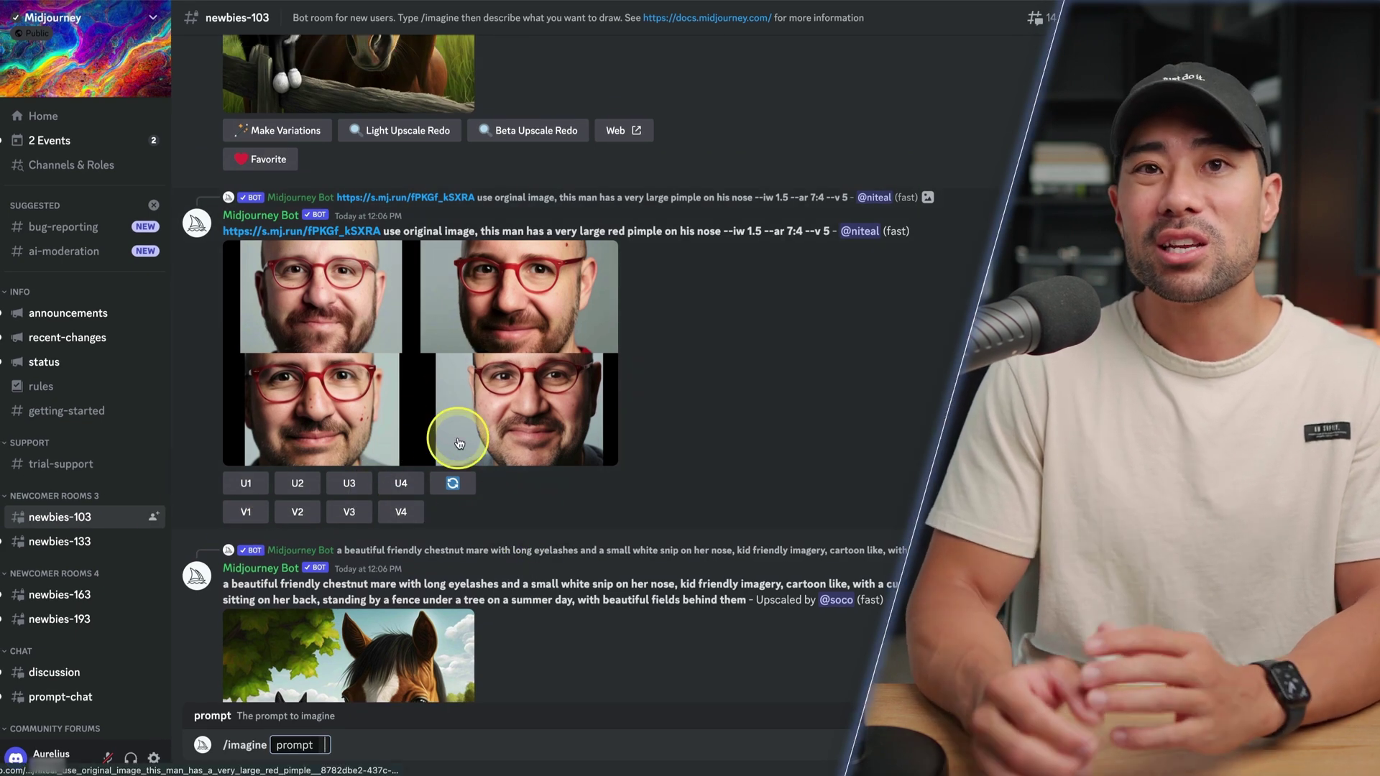
scroll(503, 489, down, 6)
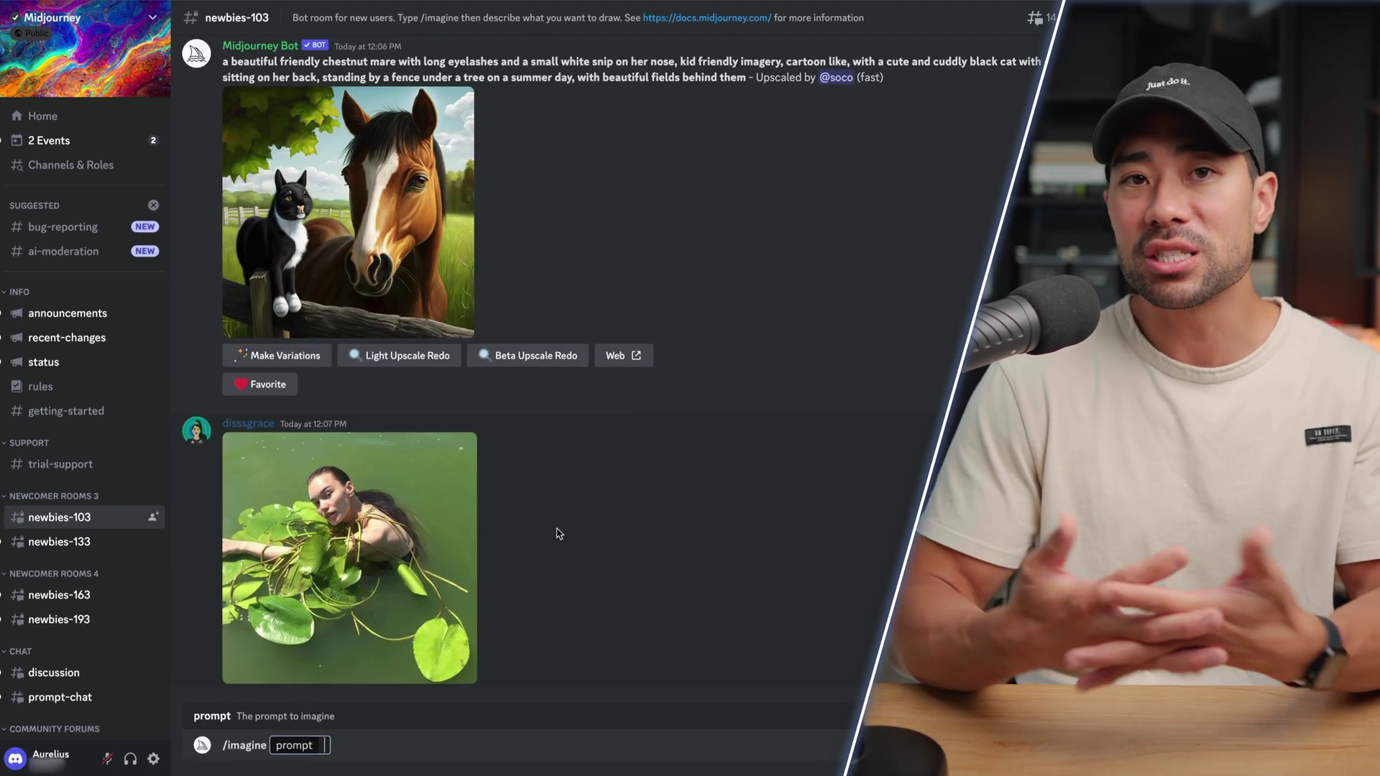
scroll(553, 536, down, 3)
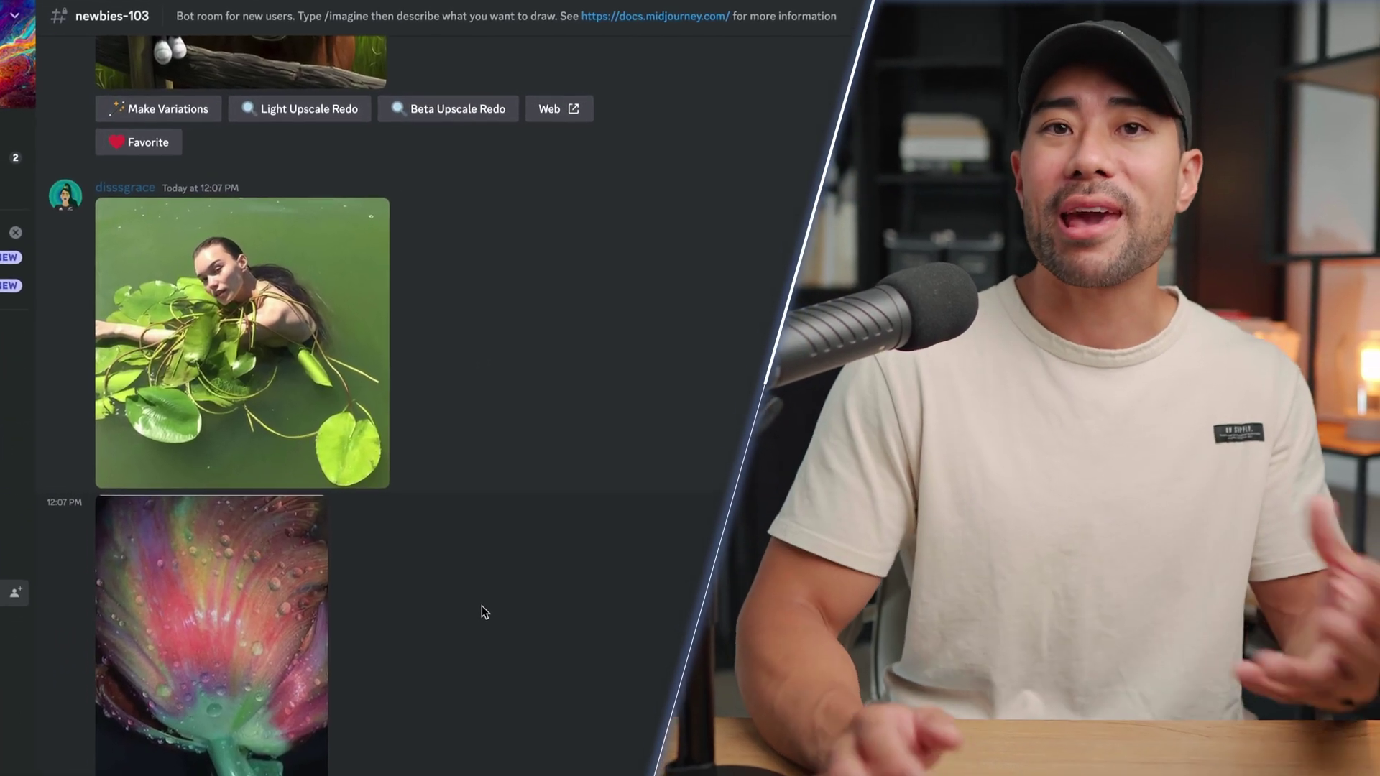
scroll(464, 629, down, 5)
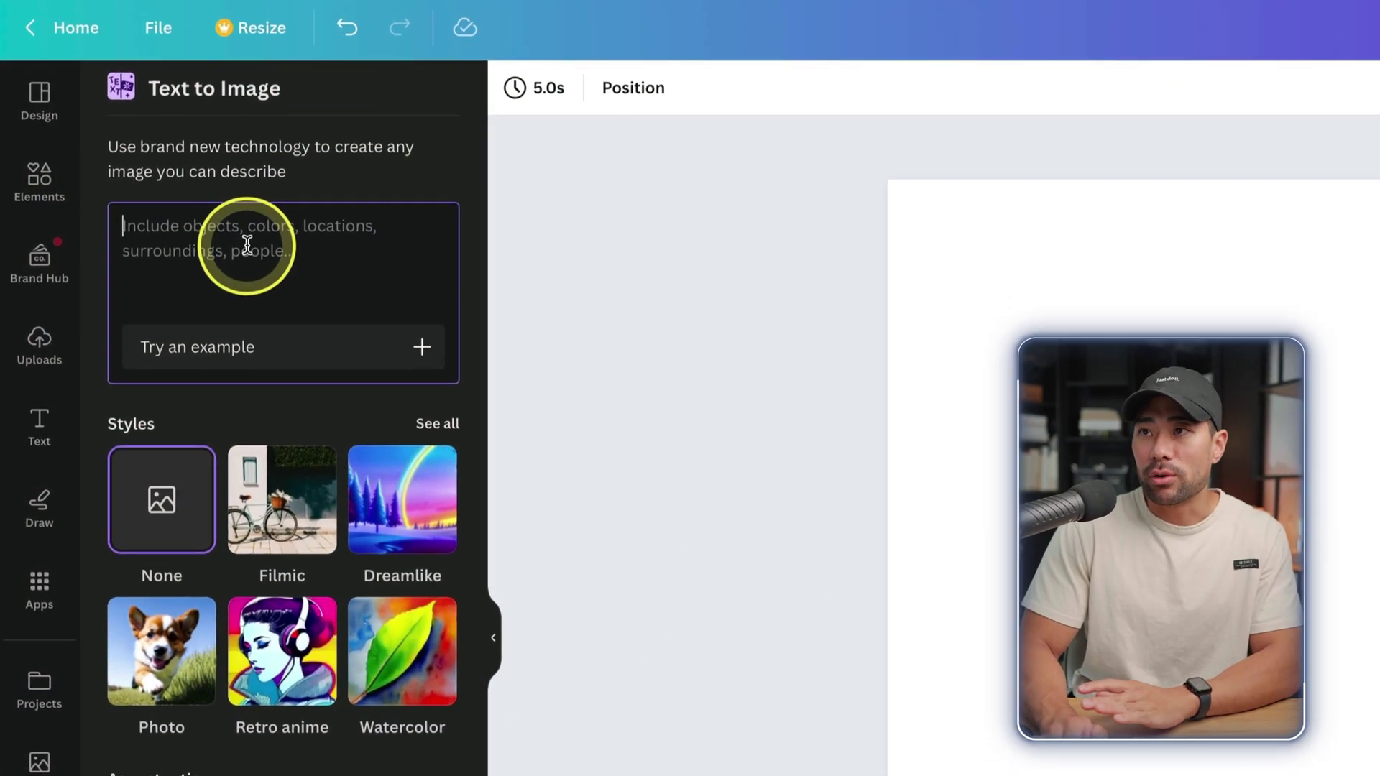
- Generate square images of a beautiful daytime Switzerland landscape, 24mm, ultra realistic, and drop the lake-reflection one onto the page
click(251, 249)
text(a beautiful iu)
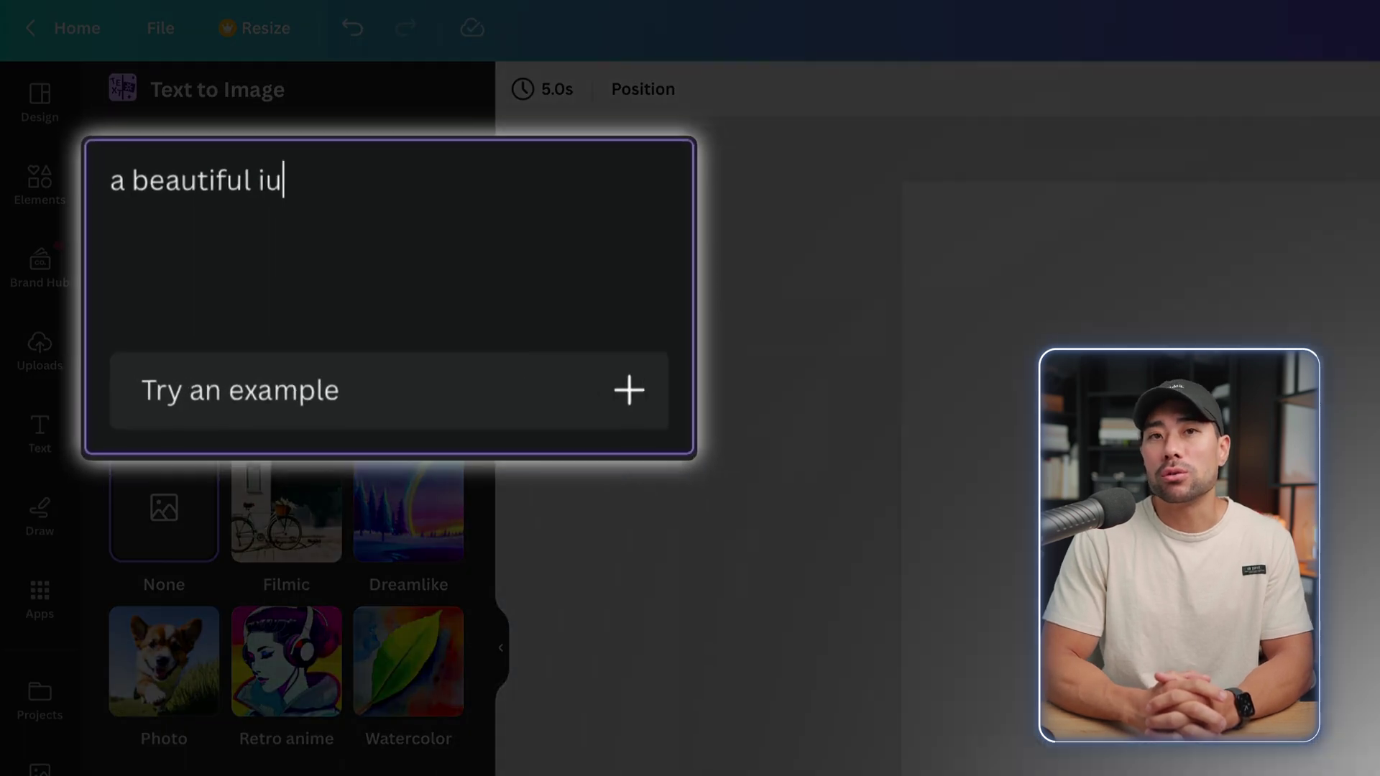
key(BackSpace)
text(me)
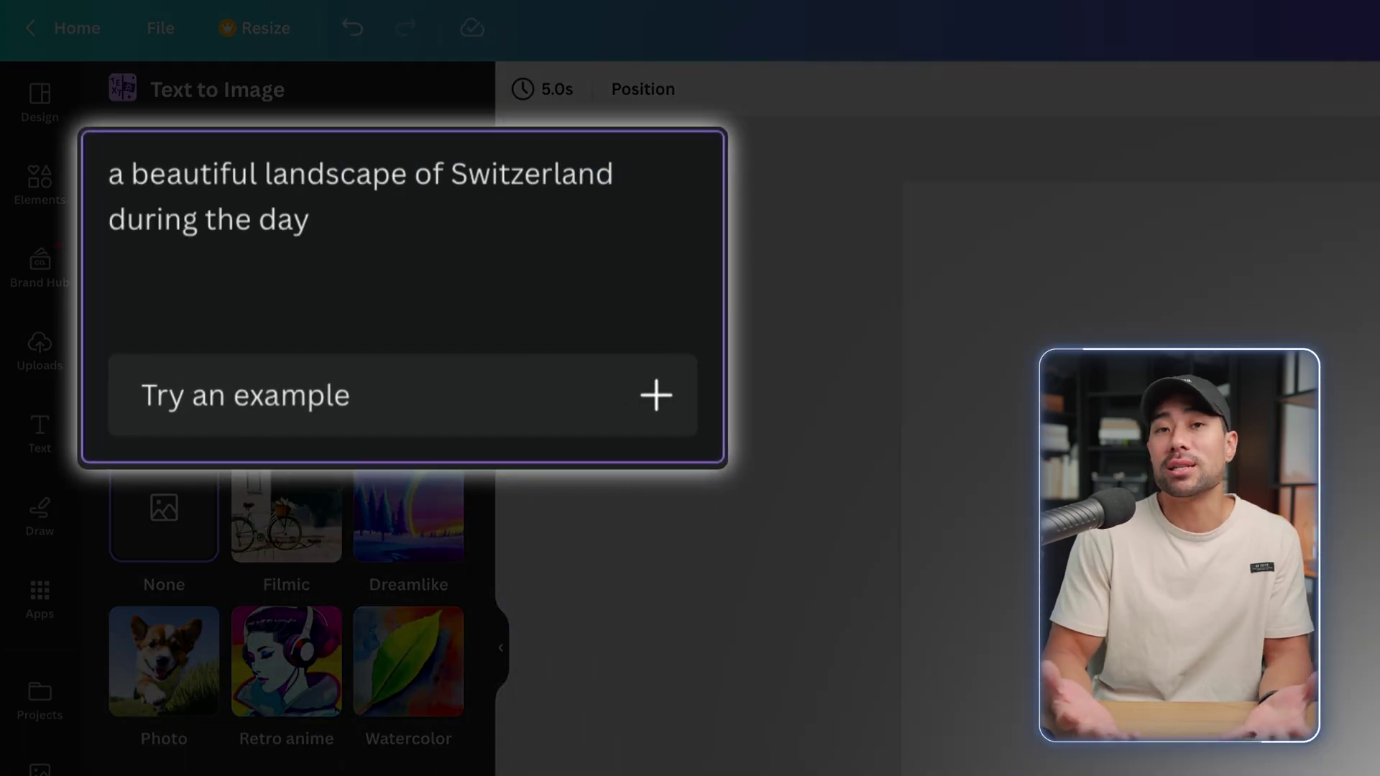
text(, 24mm, ultra realisti)
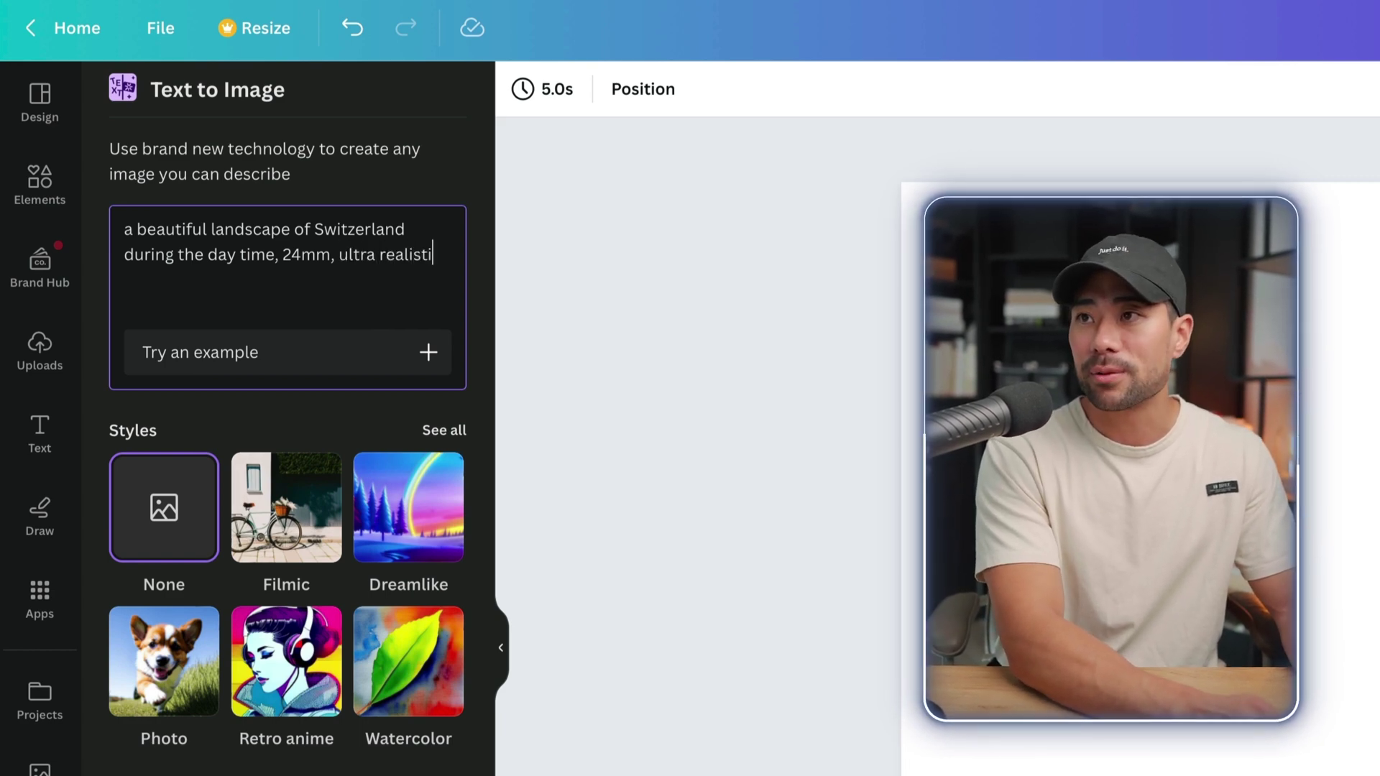
text(c)
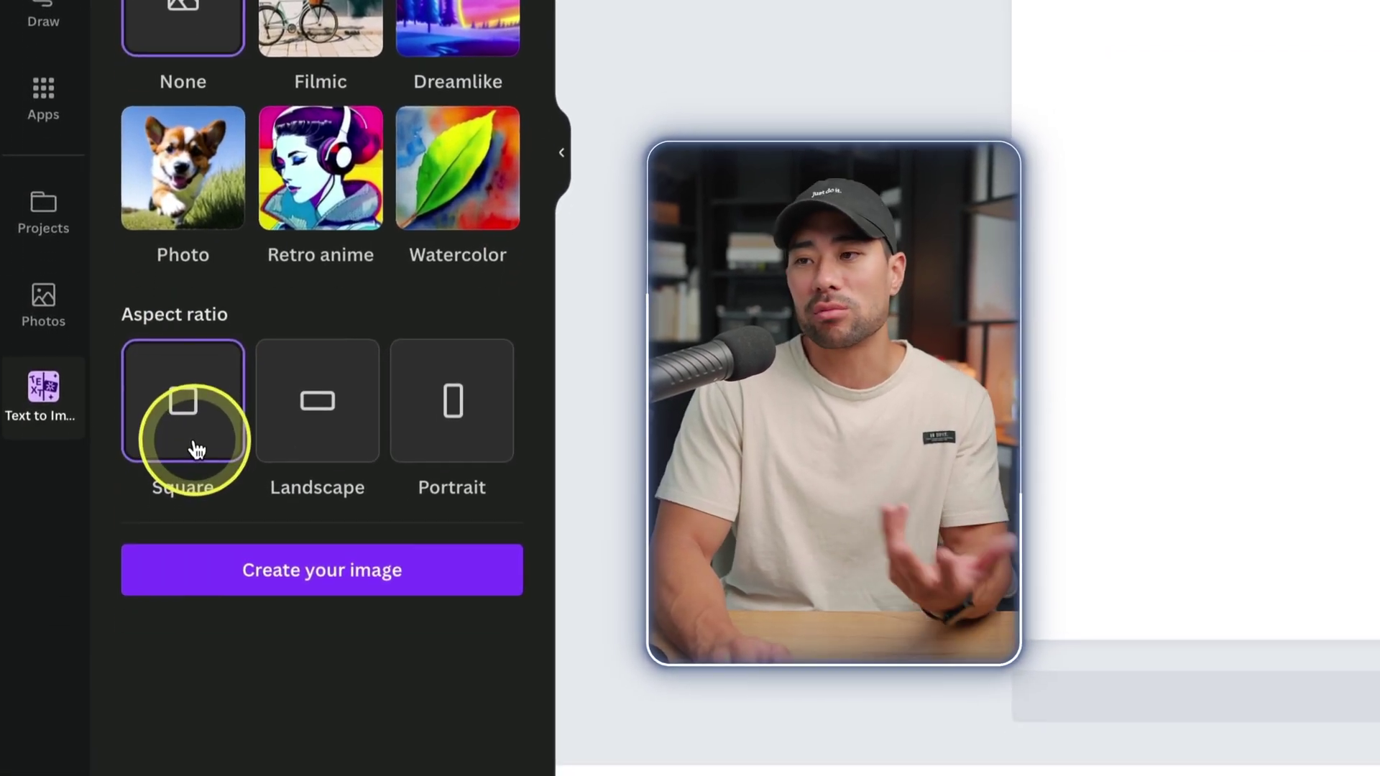
click(256, 579)
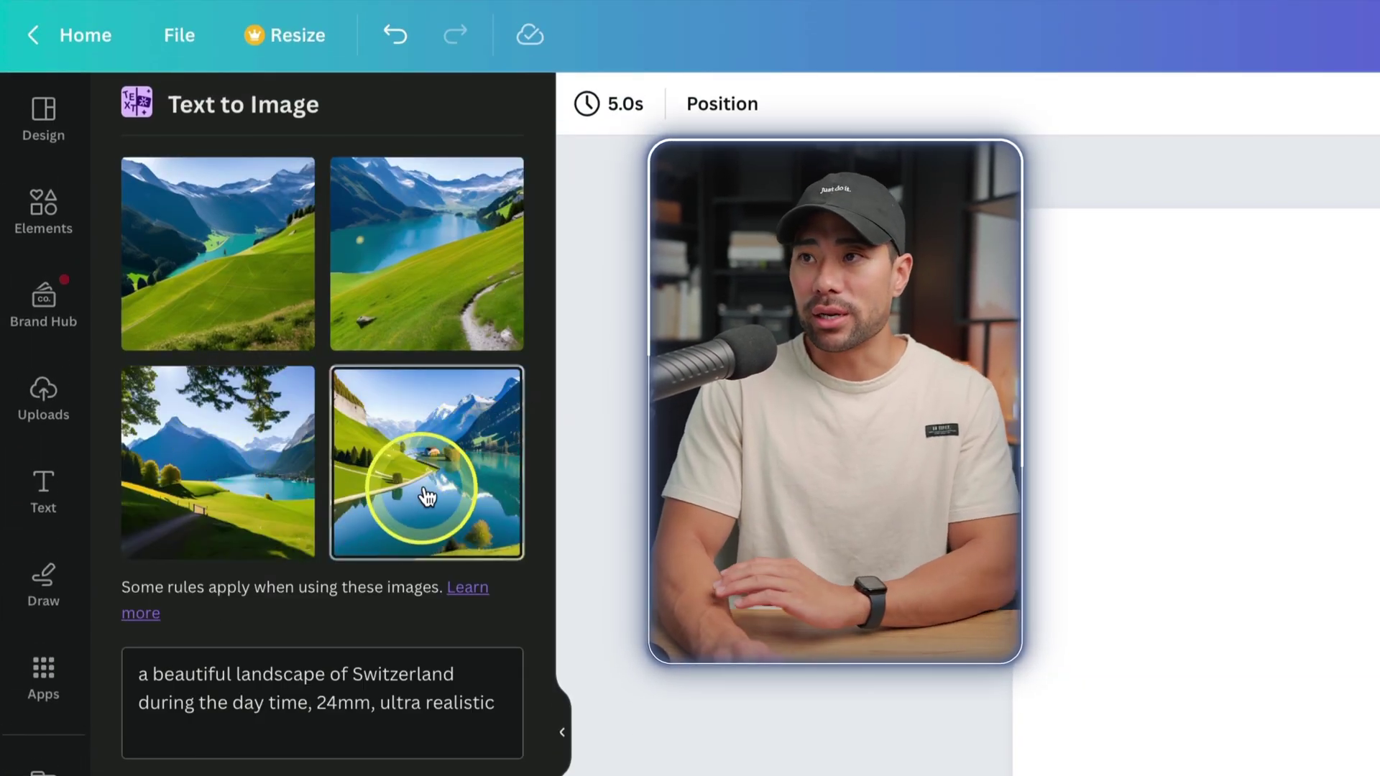
drag(429, 496, 1040, 702)
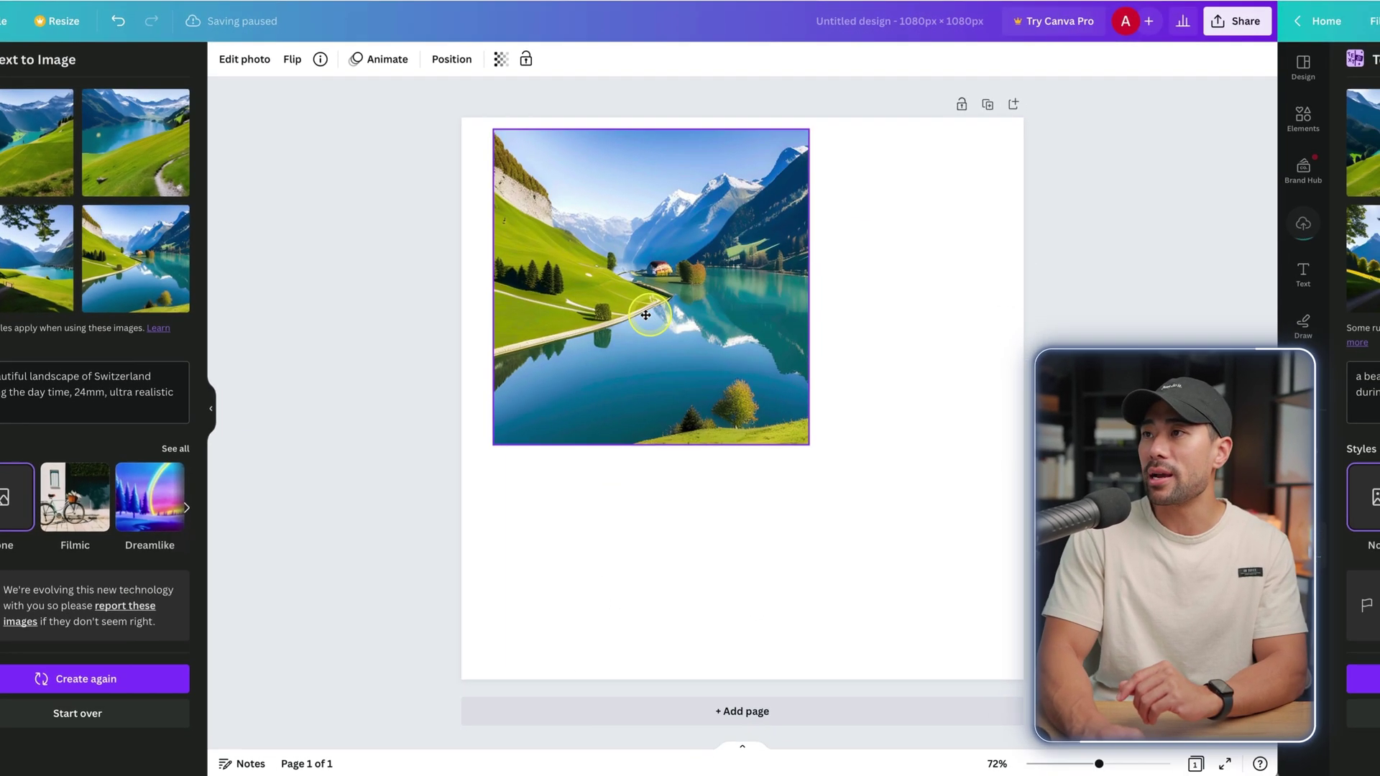
- Move the lake-reflection landscape to the top-left corner and stretch it to fill the page
drag(645, 315, 616, 299)
drag(776, 432, 995, 629)
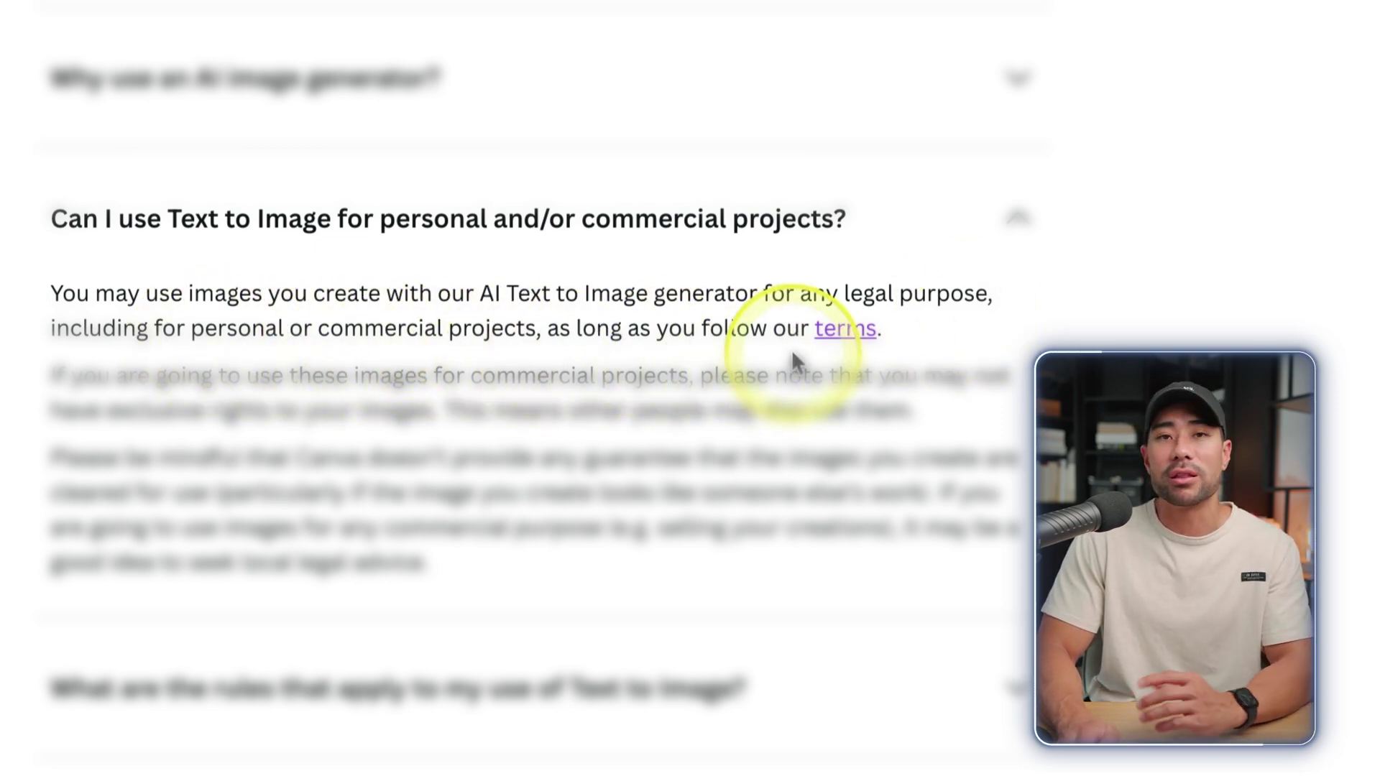
- Scroll down the Text to Image FAQ to the personal and commercial use question
scroll(154, 367, down, 1)
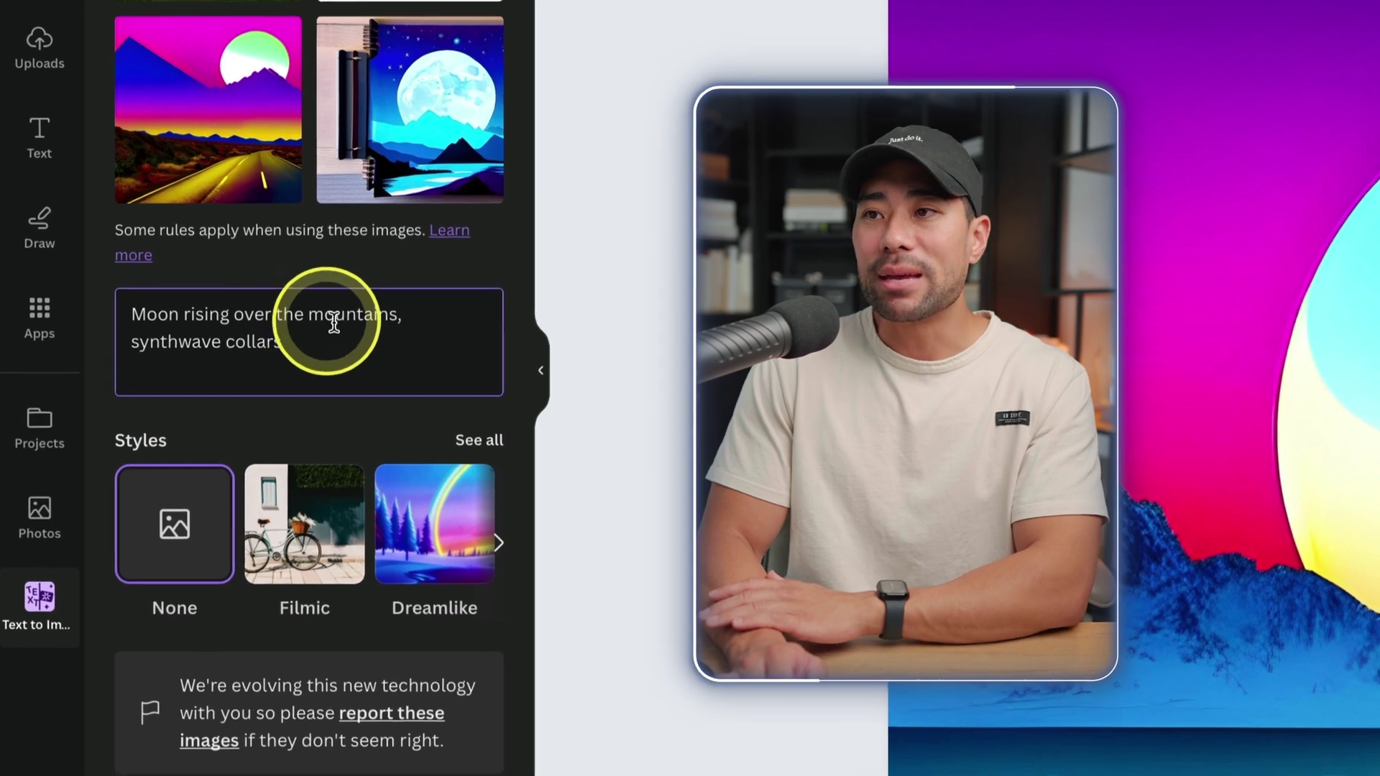
- Add a default 'Add a heading' text box and drag it to the top of the page
drag(175, 308, 449, 330)
click(337, 353)
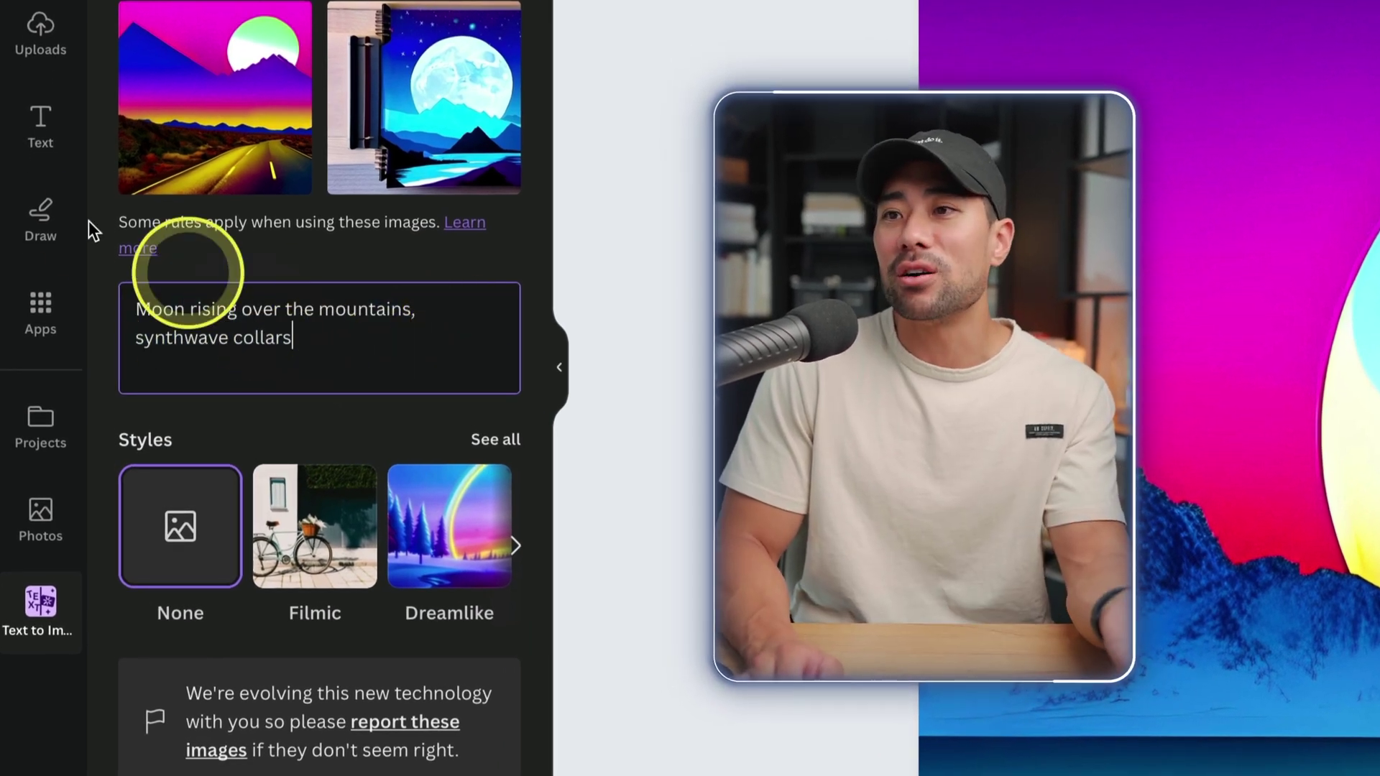
click(41, 217)
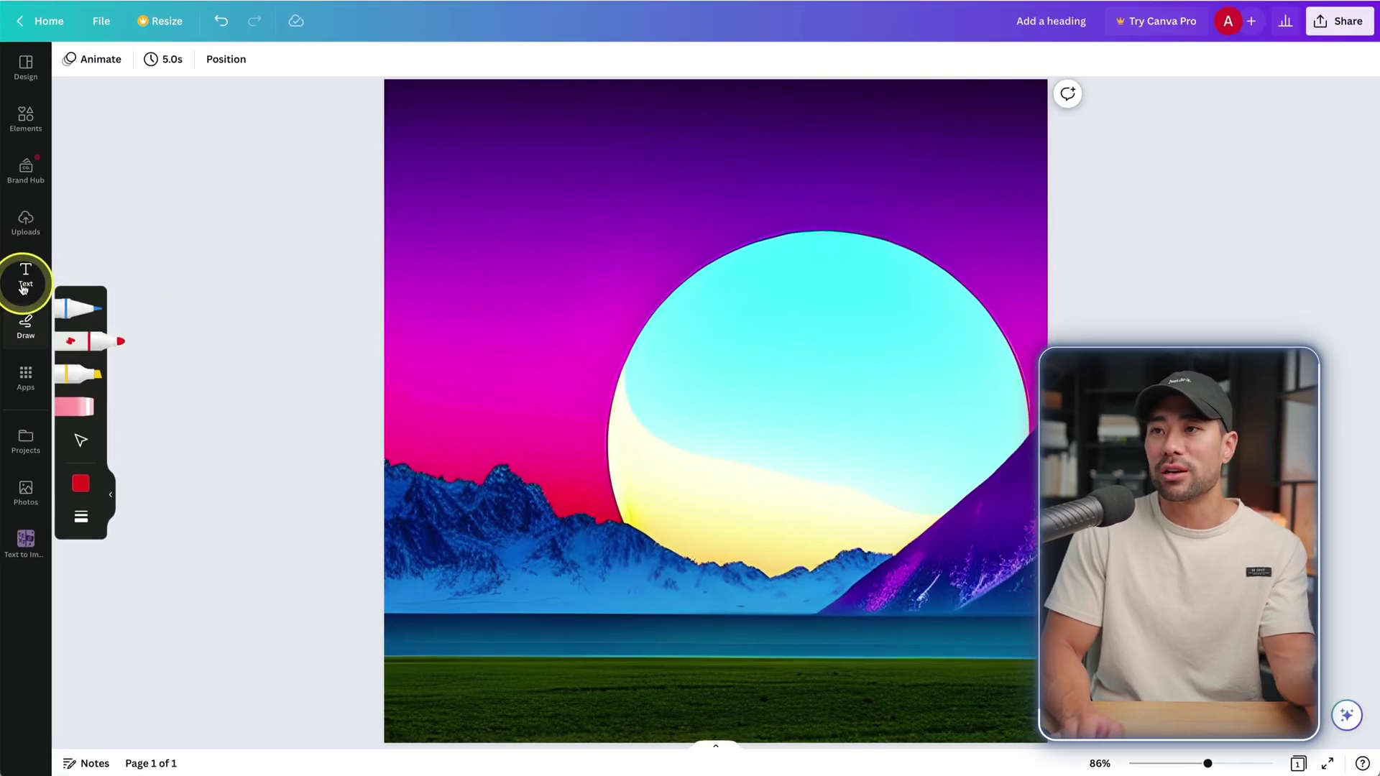
click(26, 280)
click(184, 245)
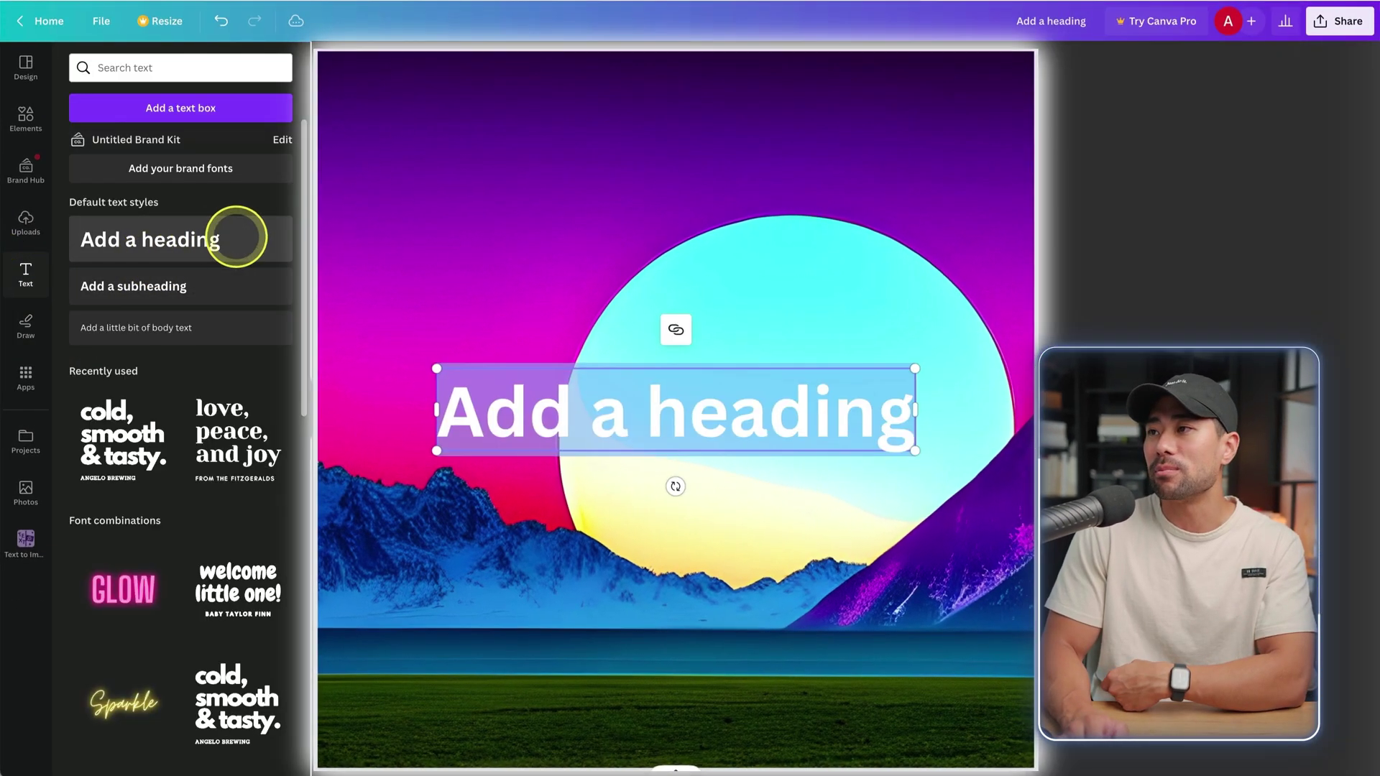
drag(745, 412, 740, 147)
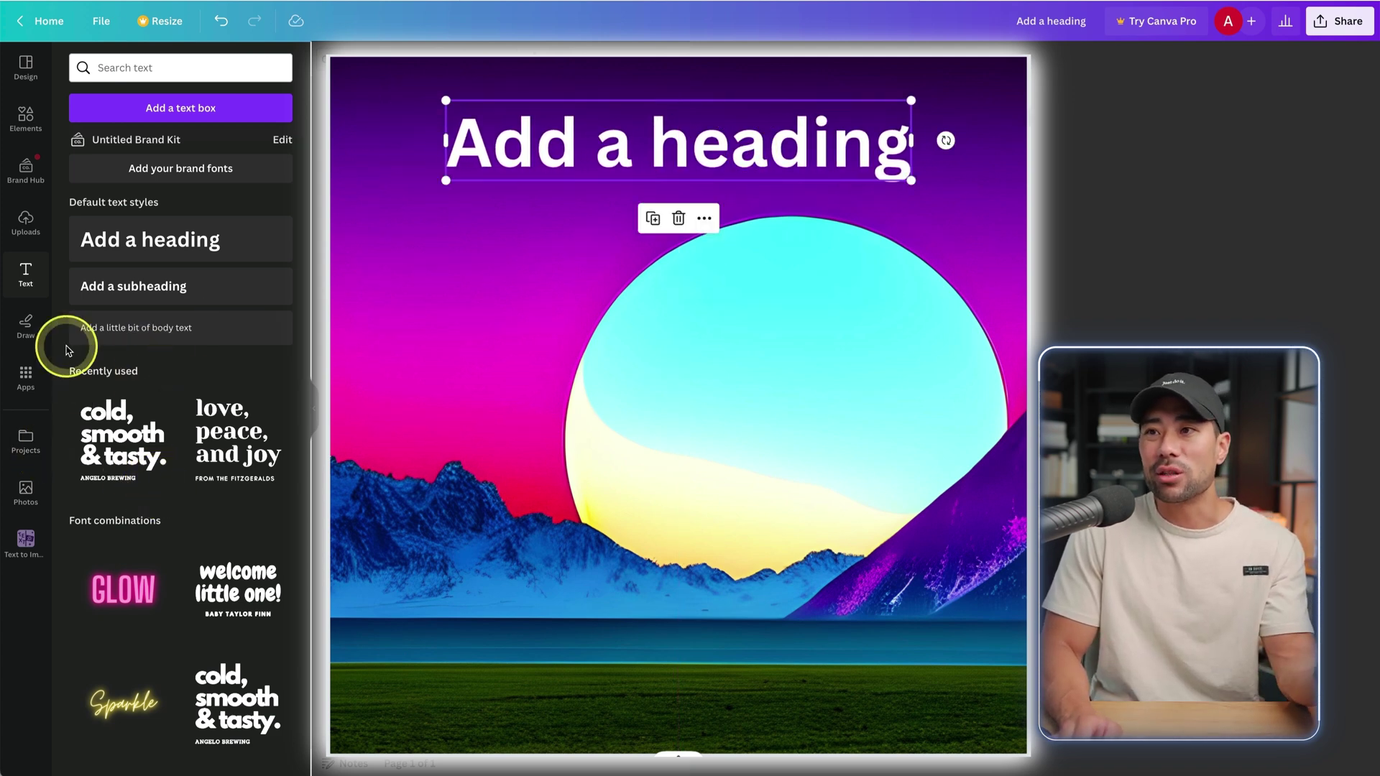
click(26, 113)
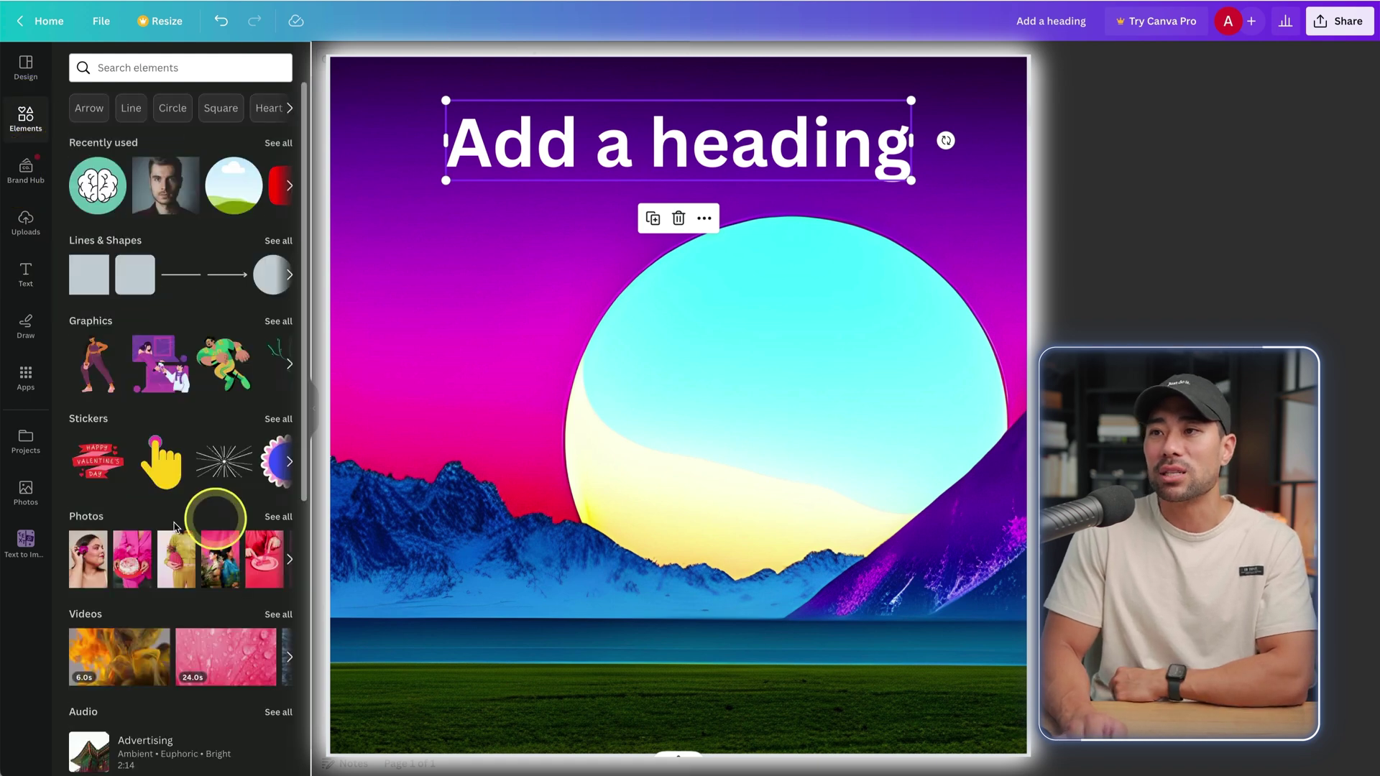
- Insert the yellow pointing-hand sticker, shrink it to about 232×268, and place it left, below the heading
click(169, 478)
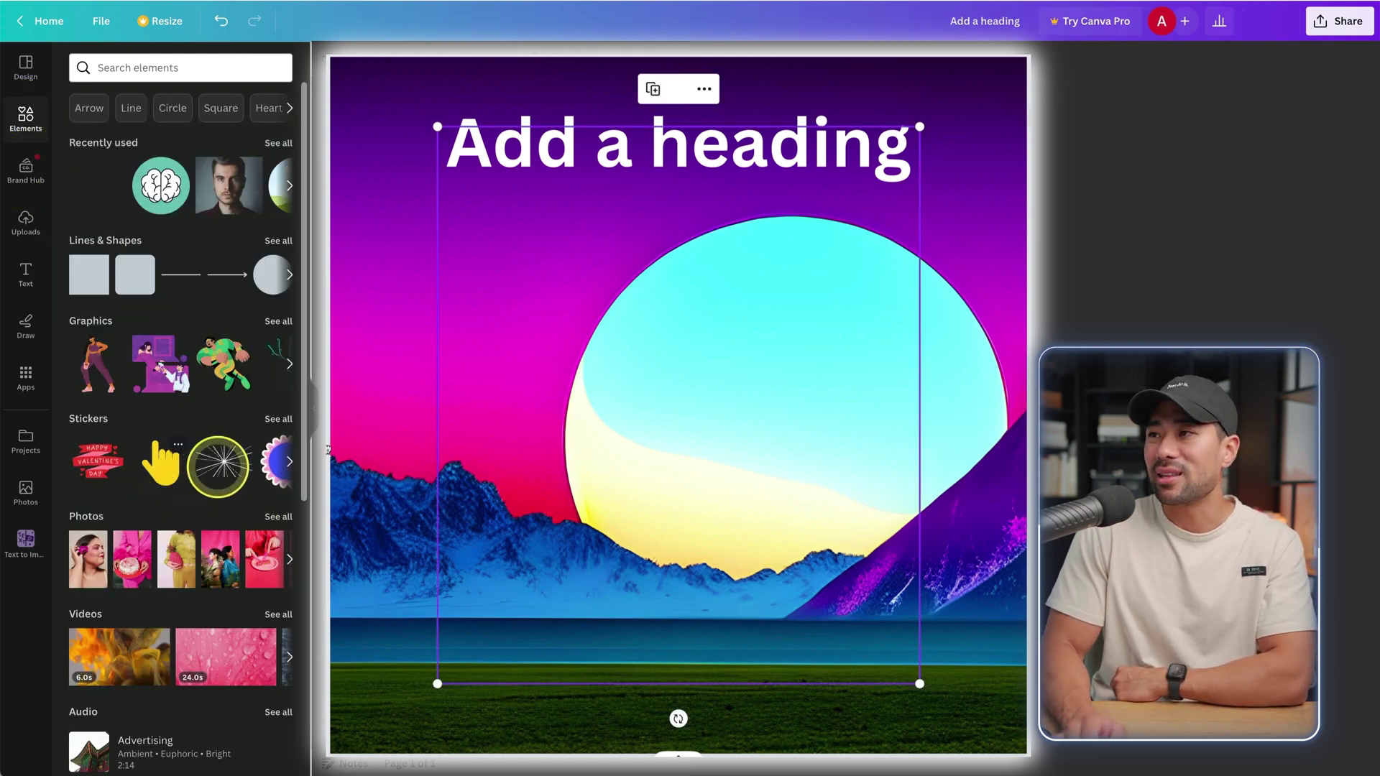
drag(755, 508, 535, 421)
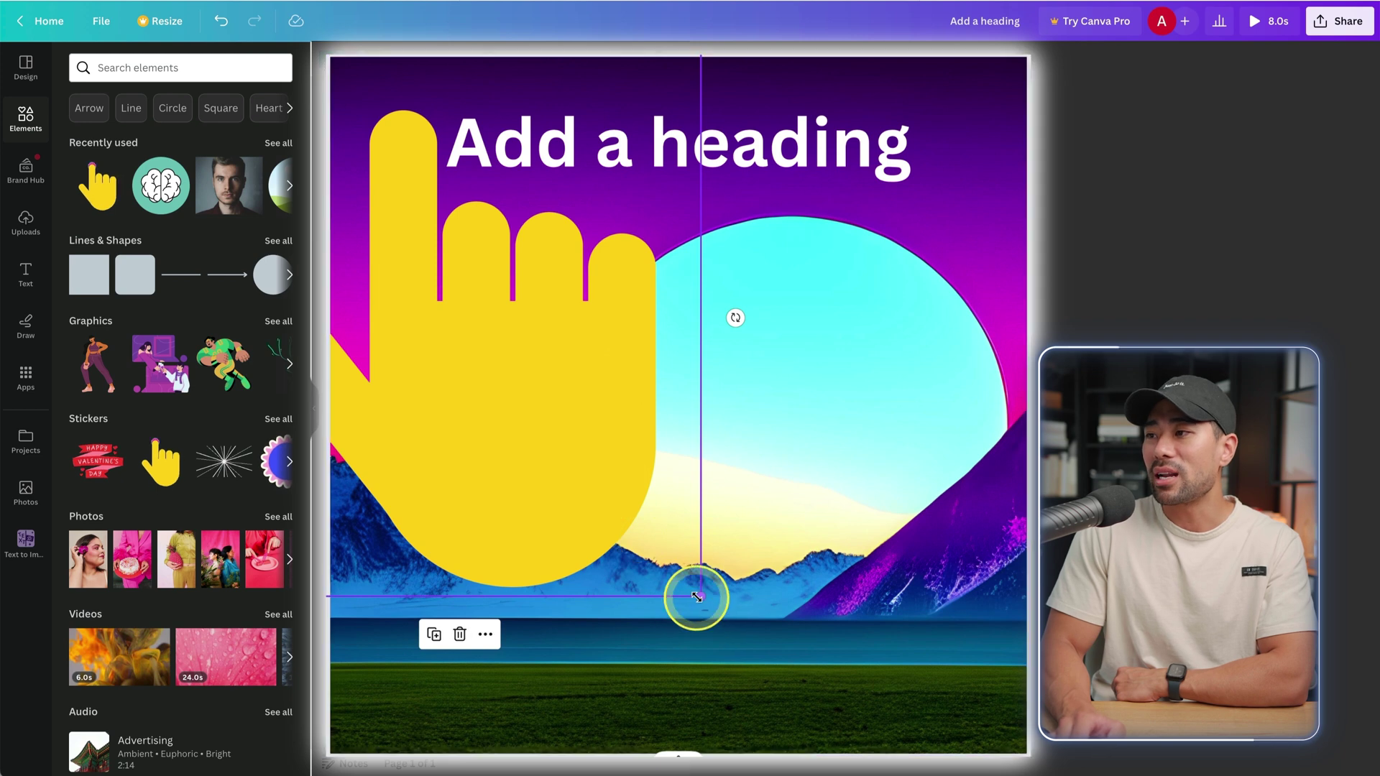
drag(696, 597, 384, 199)
drag(342, 154, 447, 371)
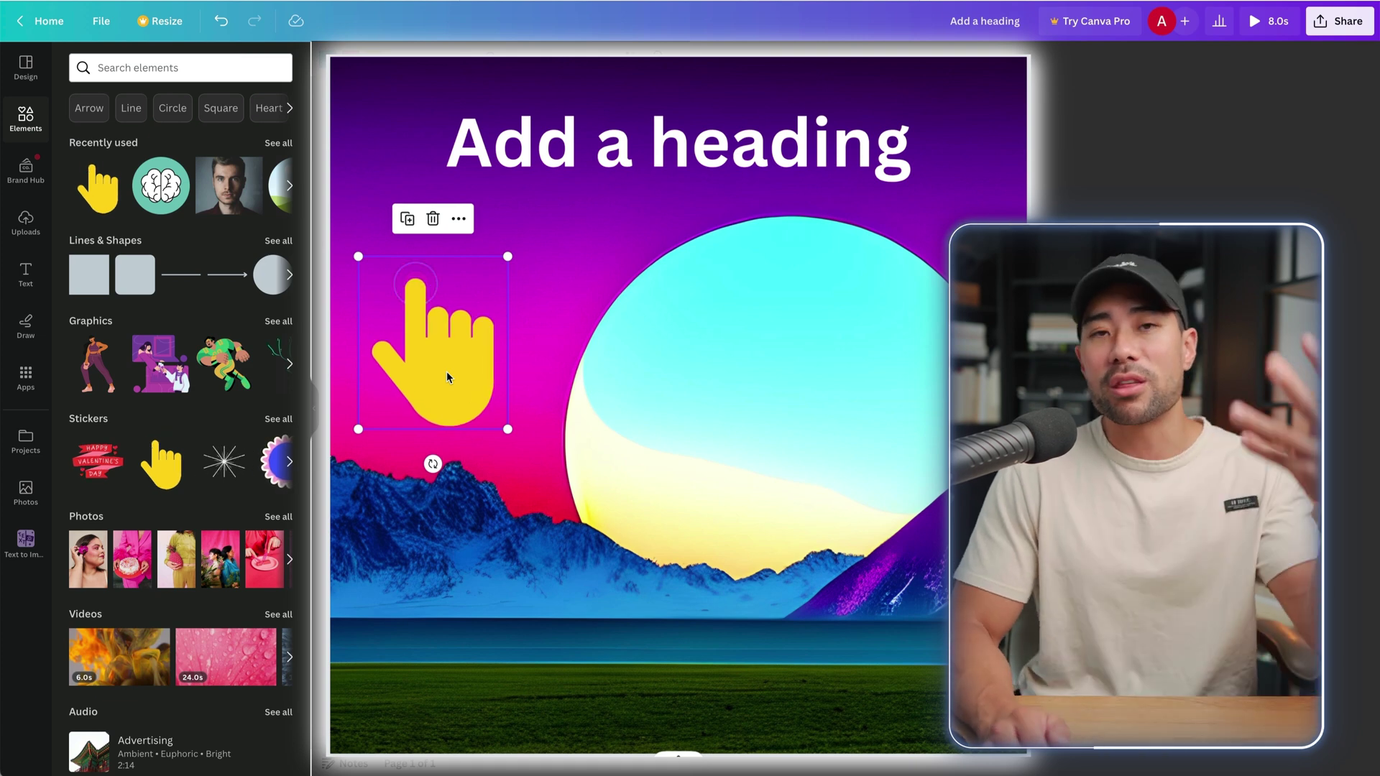
click(24, 559)
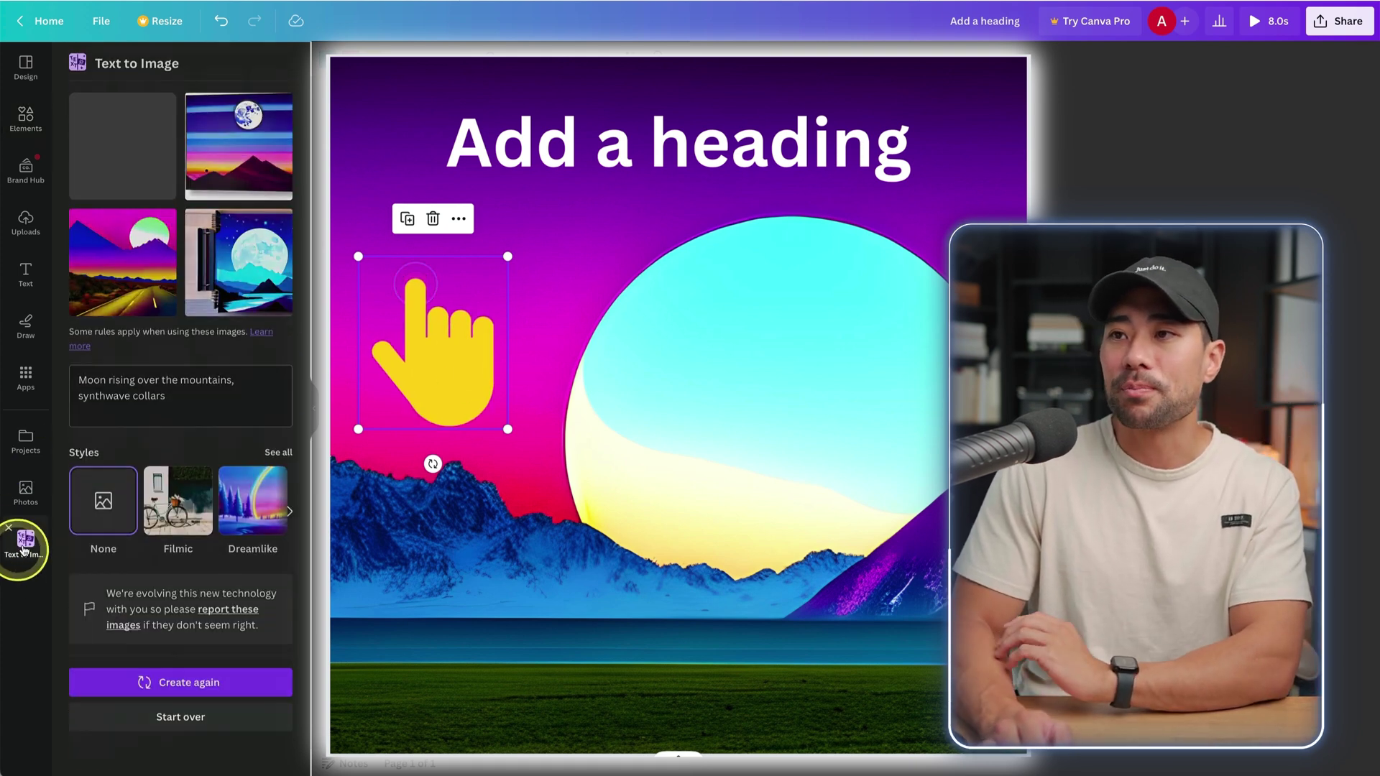